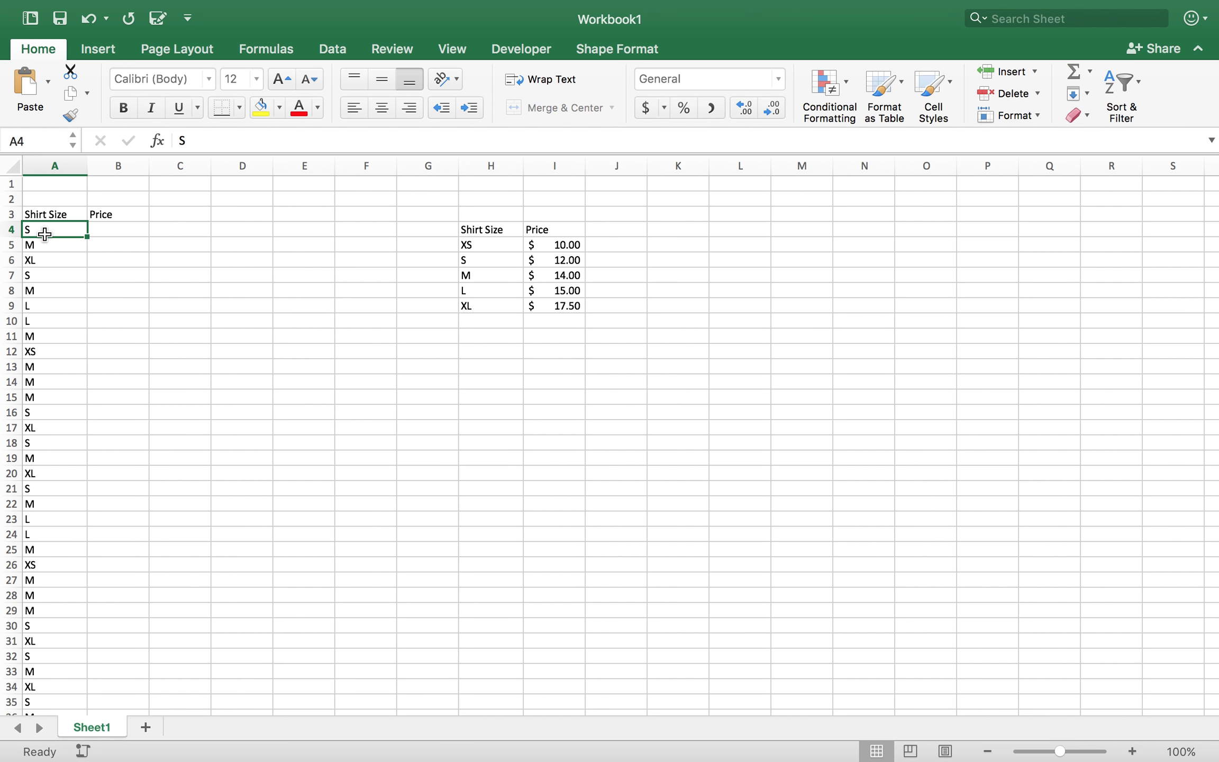
- Examine the shirt size list with its empty Price column and the separate size-to-price lookup table
click(116, 231)
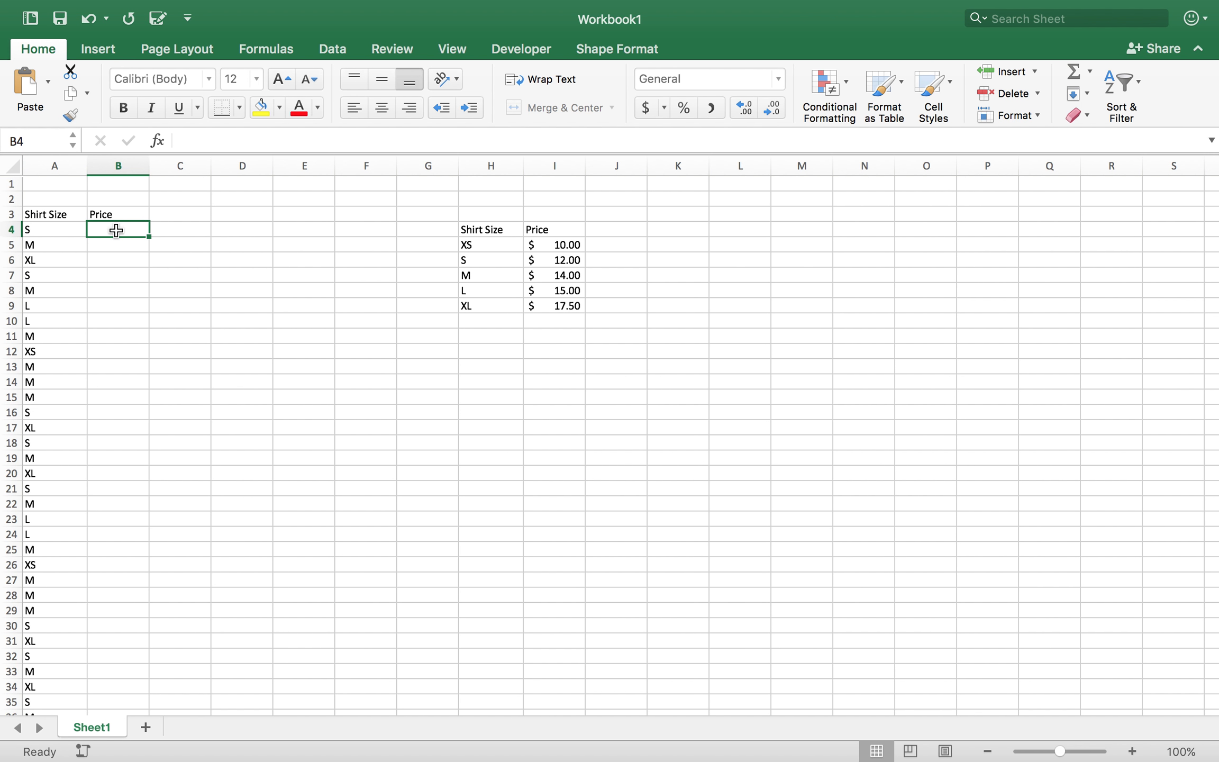
click(492, 259)
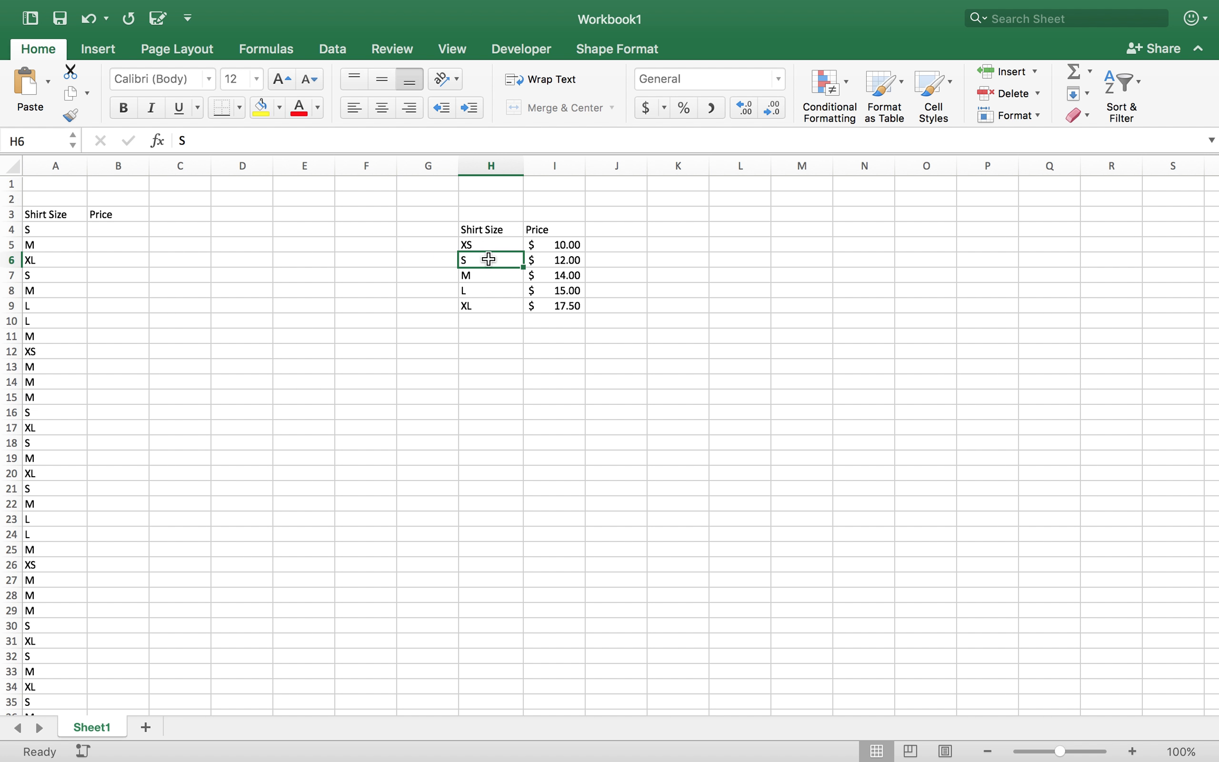
click(544, 259)
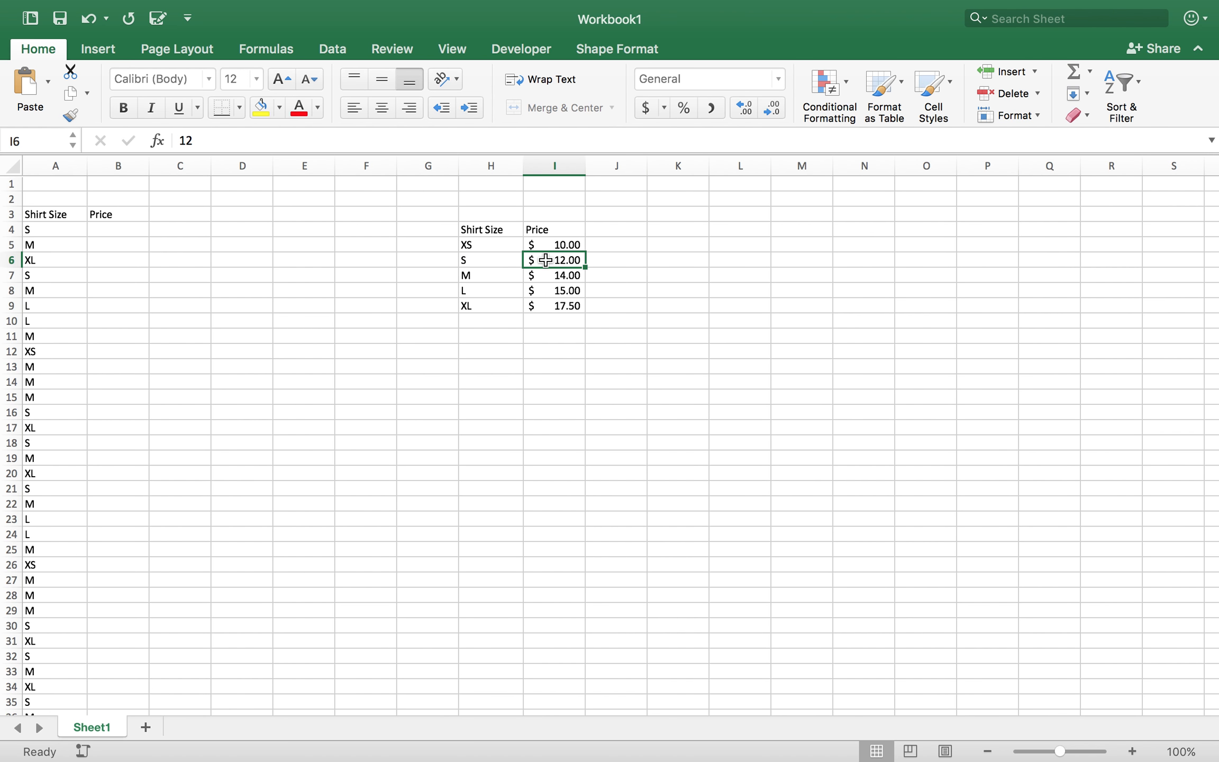
click(110, 227)
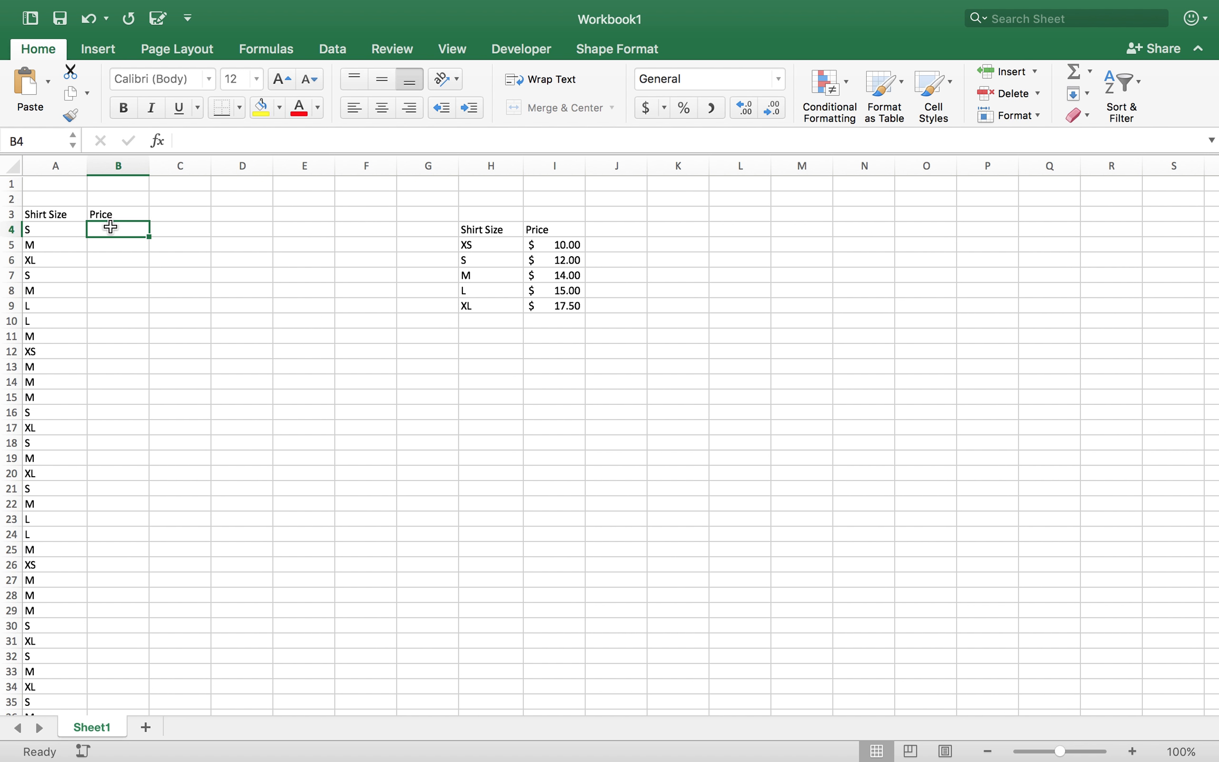
scroll(96, 349, down, 9)
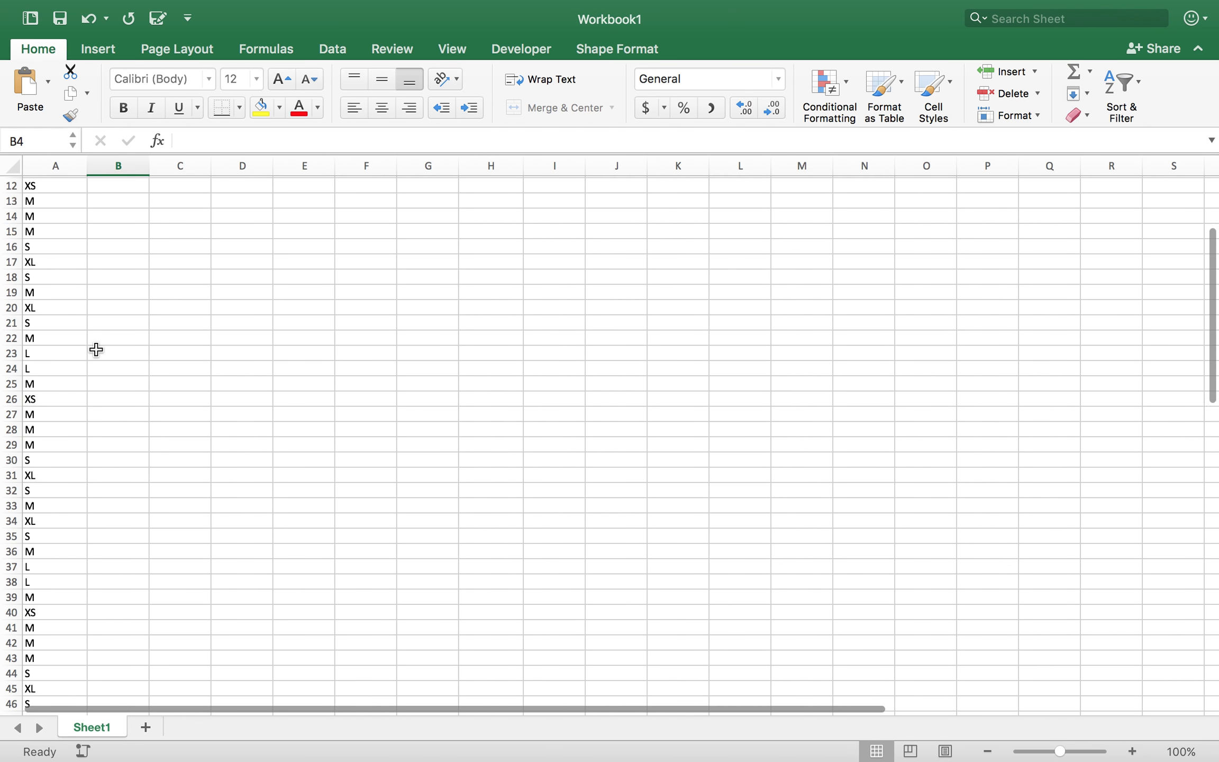
scroll(95, 349, down, 12)
scroll(96, 349, up, 20)
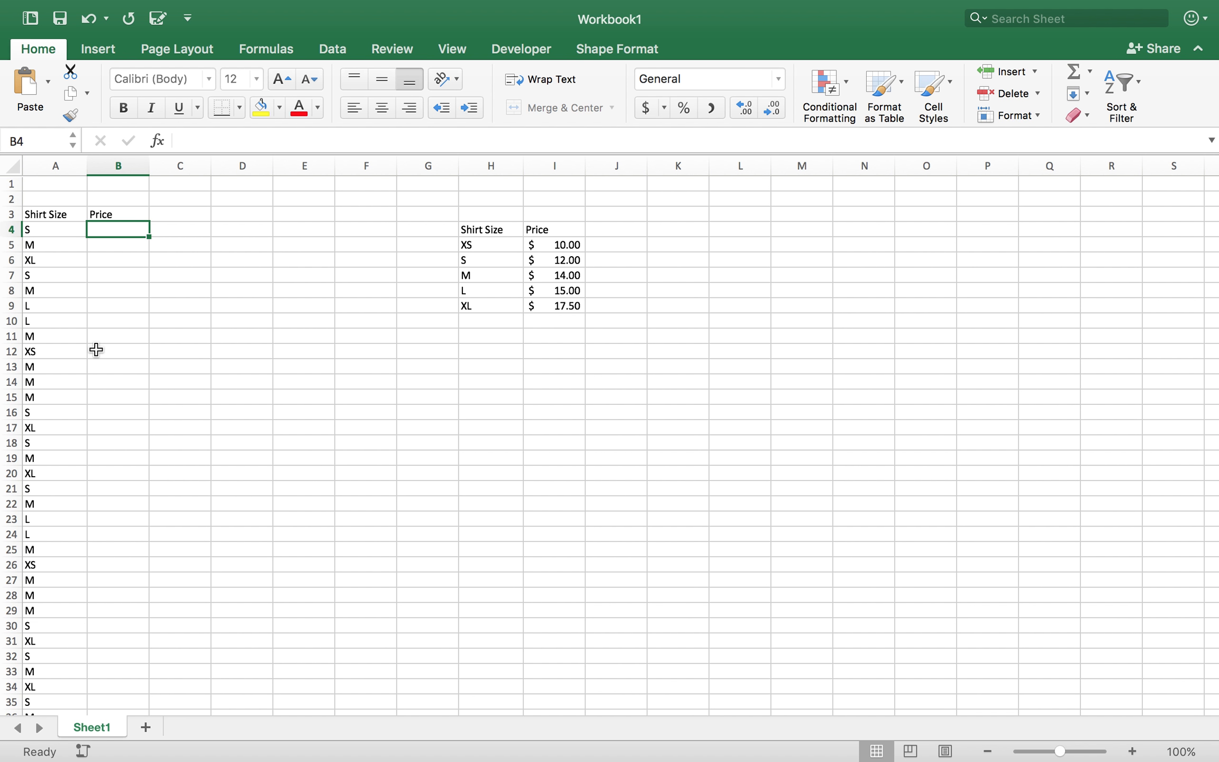
- Convert the size and price lookup range H4:I9 into a table with headers
click(479, 231)
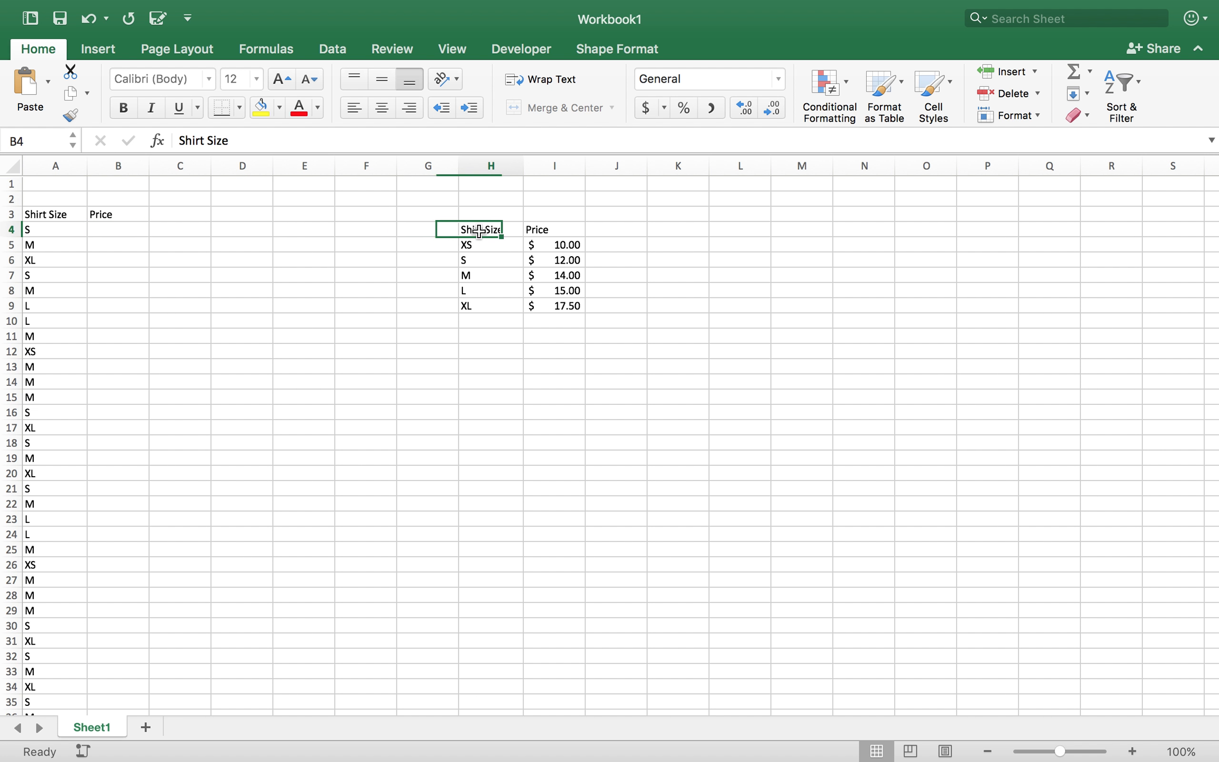
shift+click(549, 313)
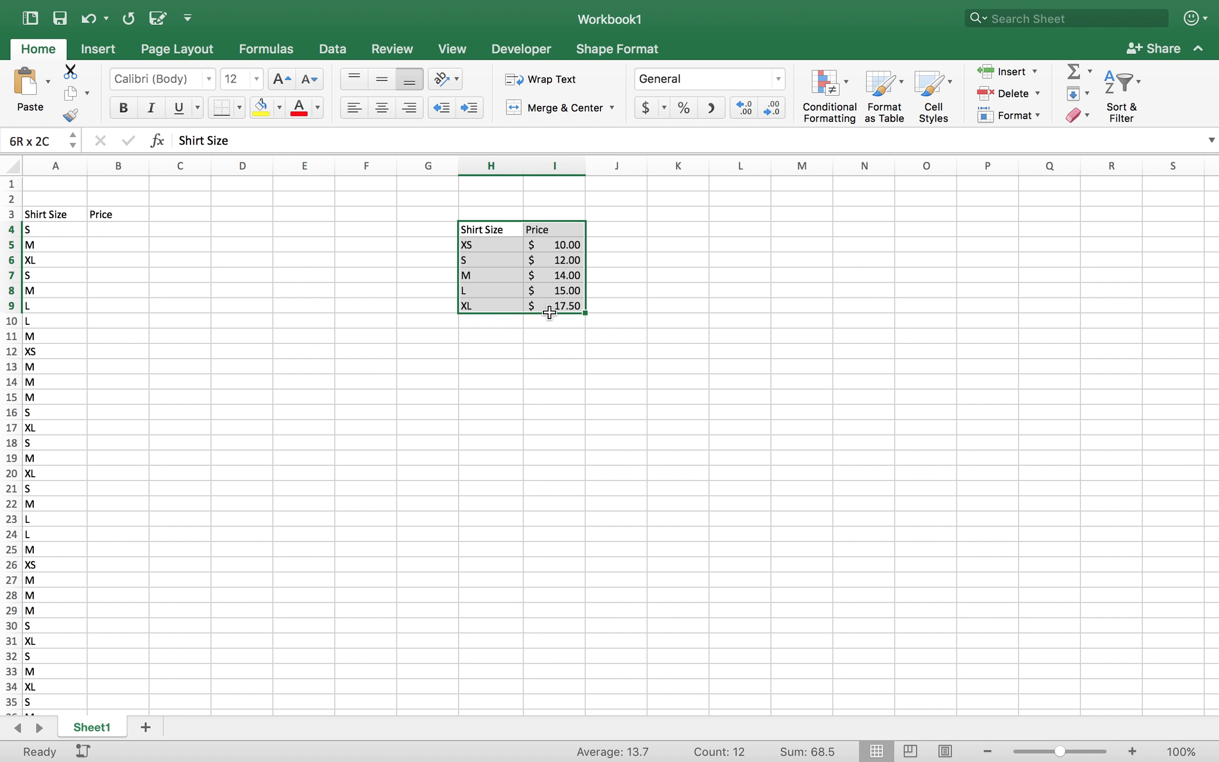
click(98, 48)
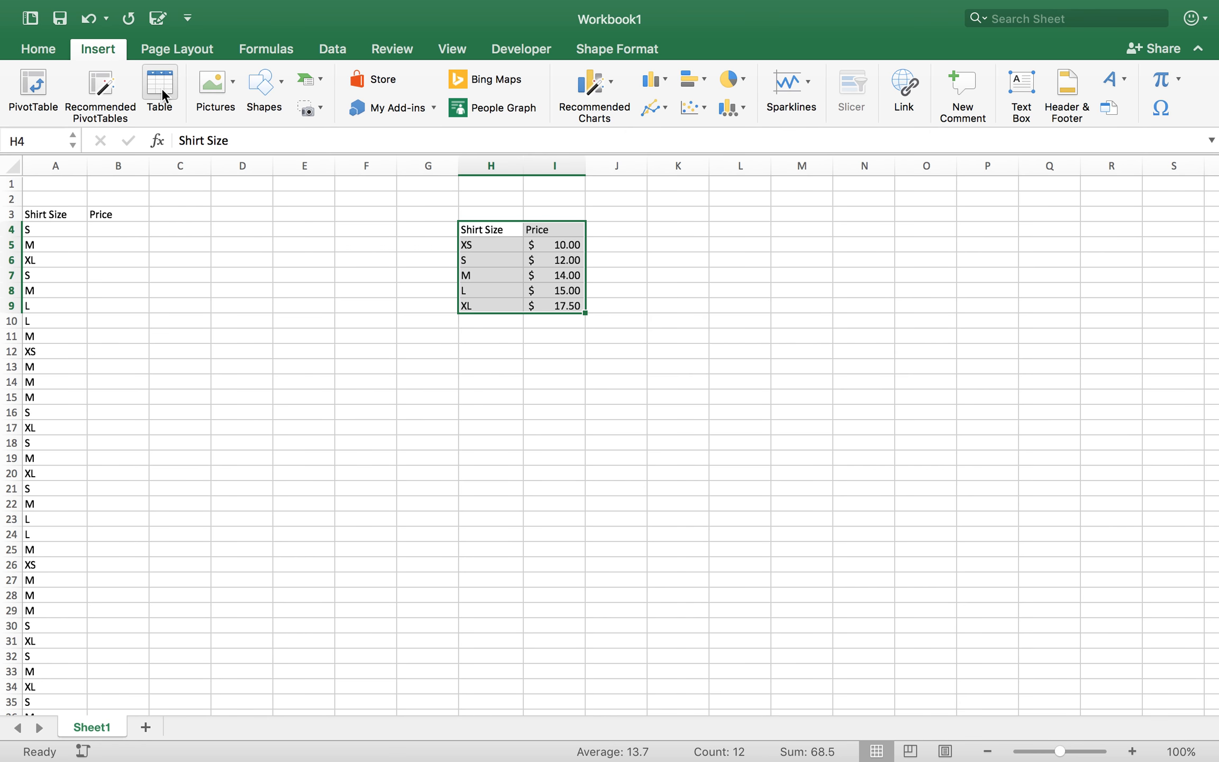
click(159, 88)
drag(558, 158, 716, 151)
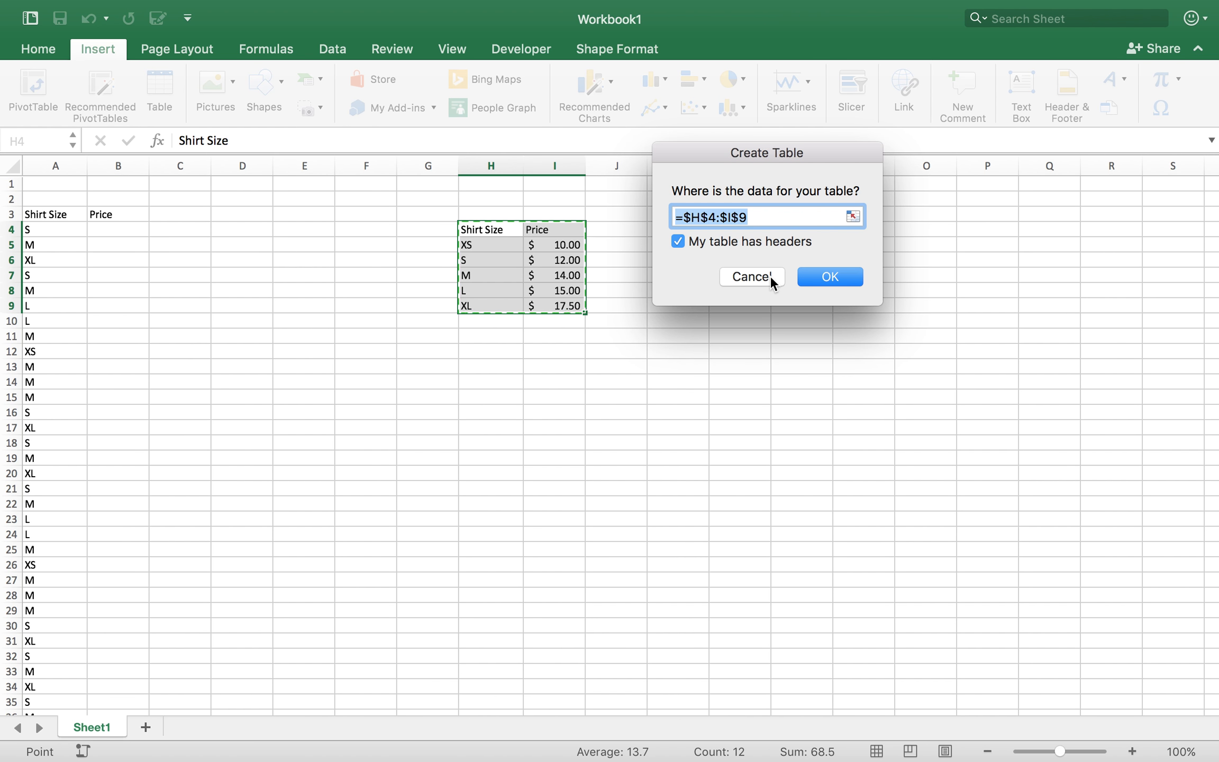
click(816, 279)
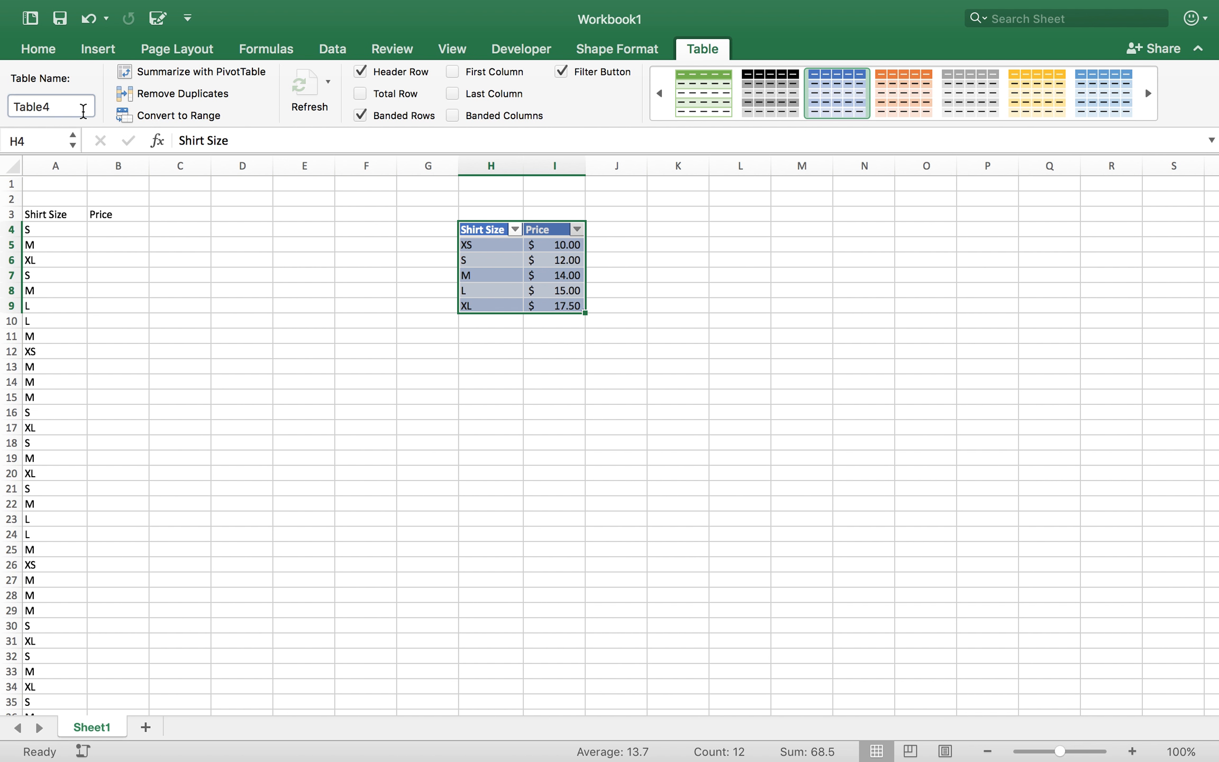
- Name the lookup table Price_Table
click(83, 110)
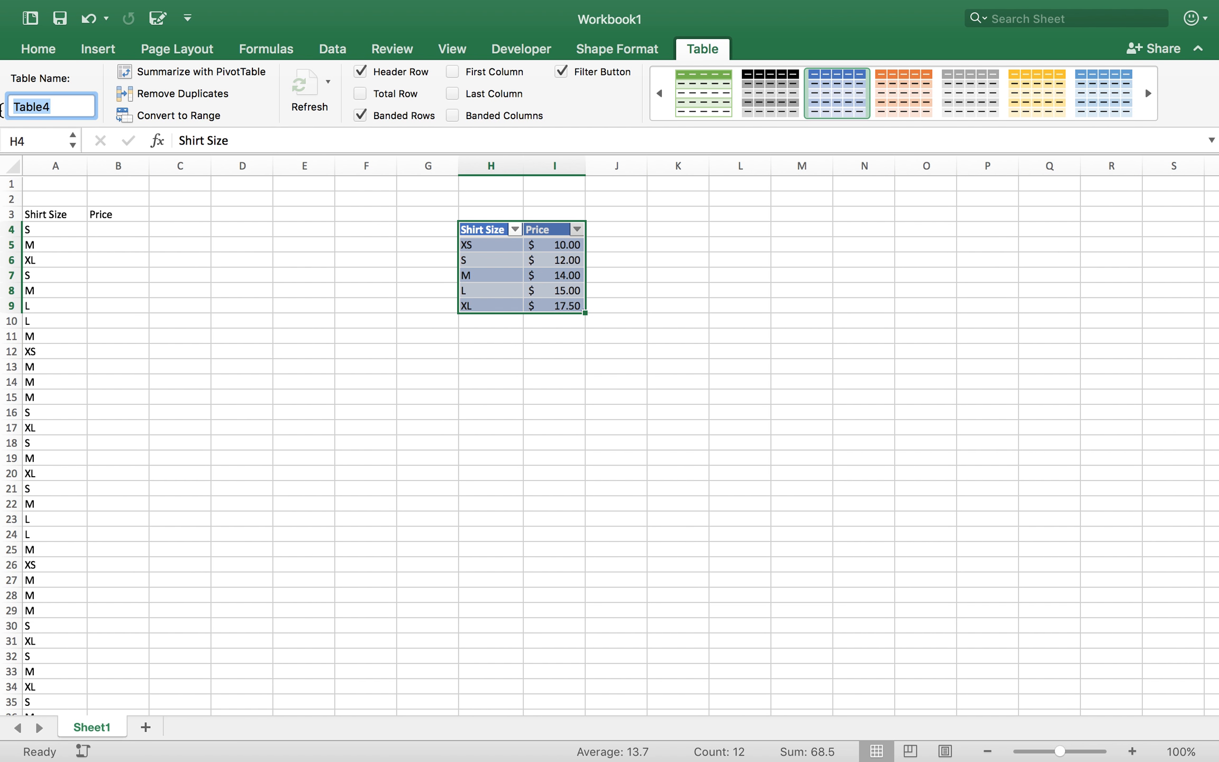
text(Pric3)
key(BackSpace)
text(e_Table)
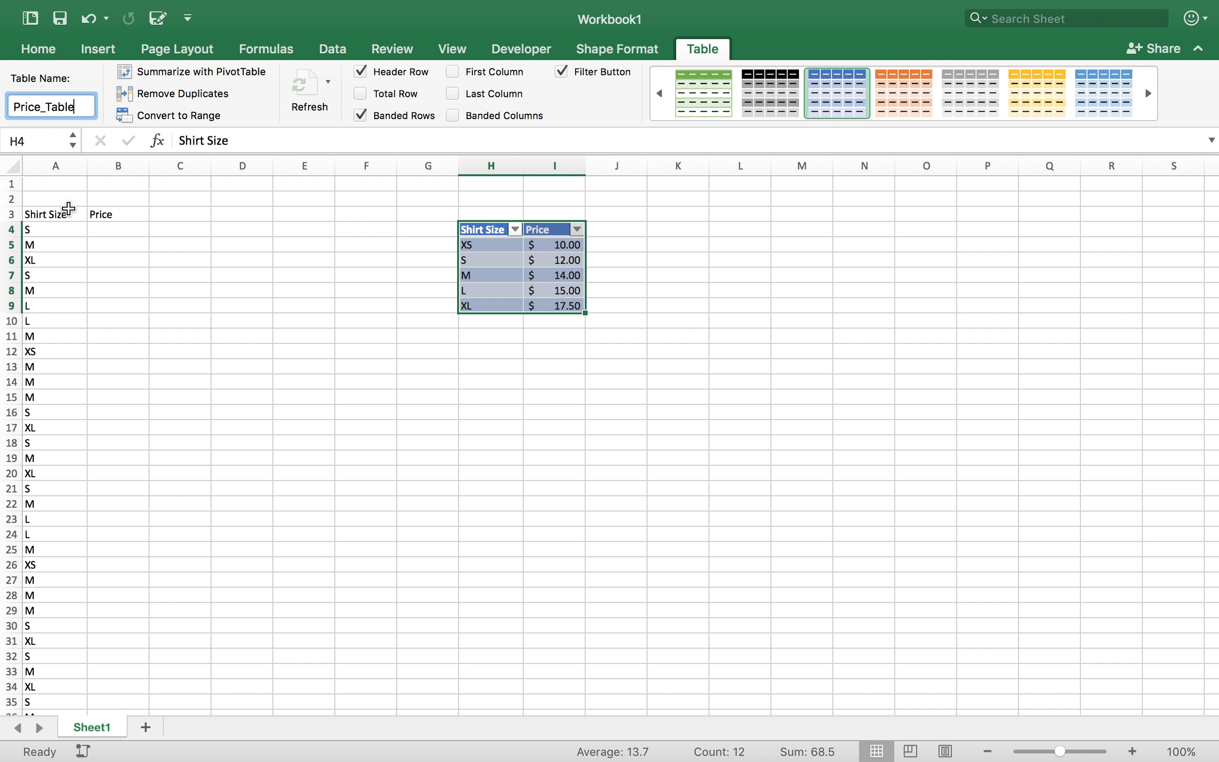
- Convert the shirt order range A3:B87 into a table with headers
click(74, 214)
scroll(115, 343, down, 15)
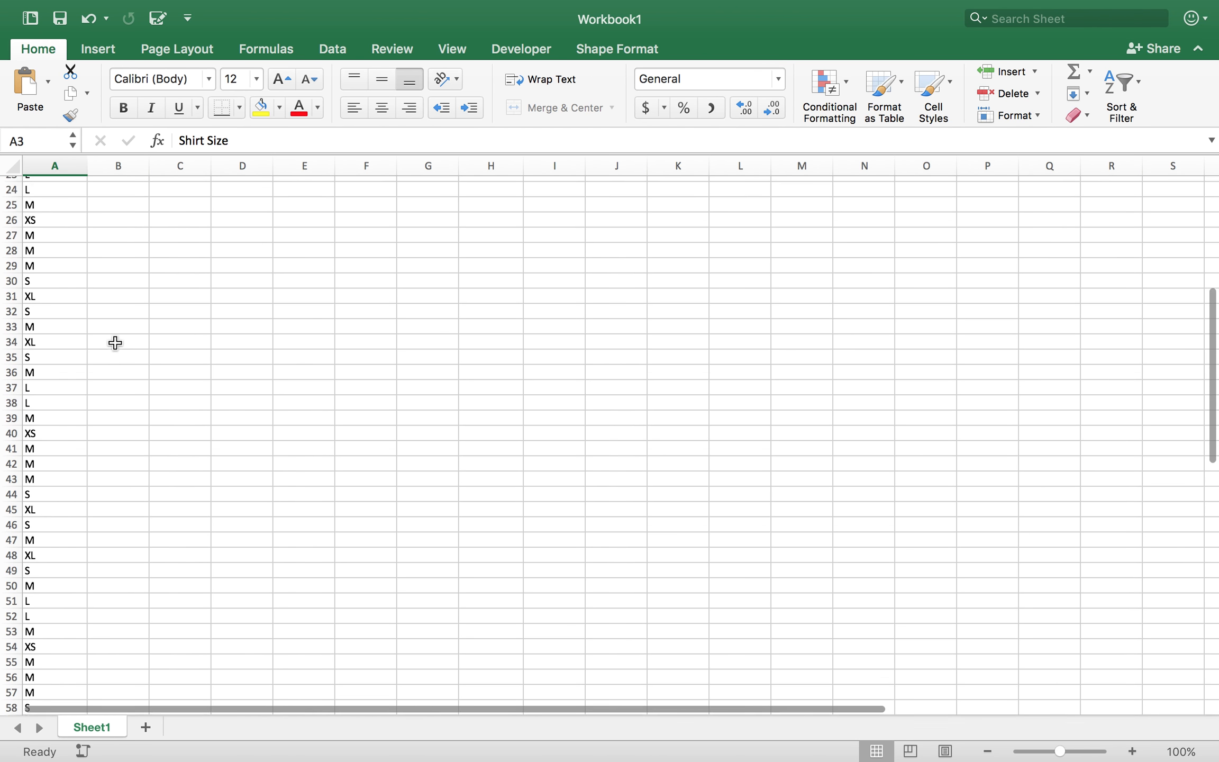
scroll(114, 343, down, 3)
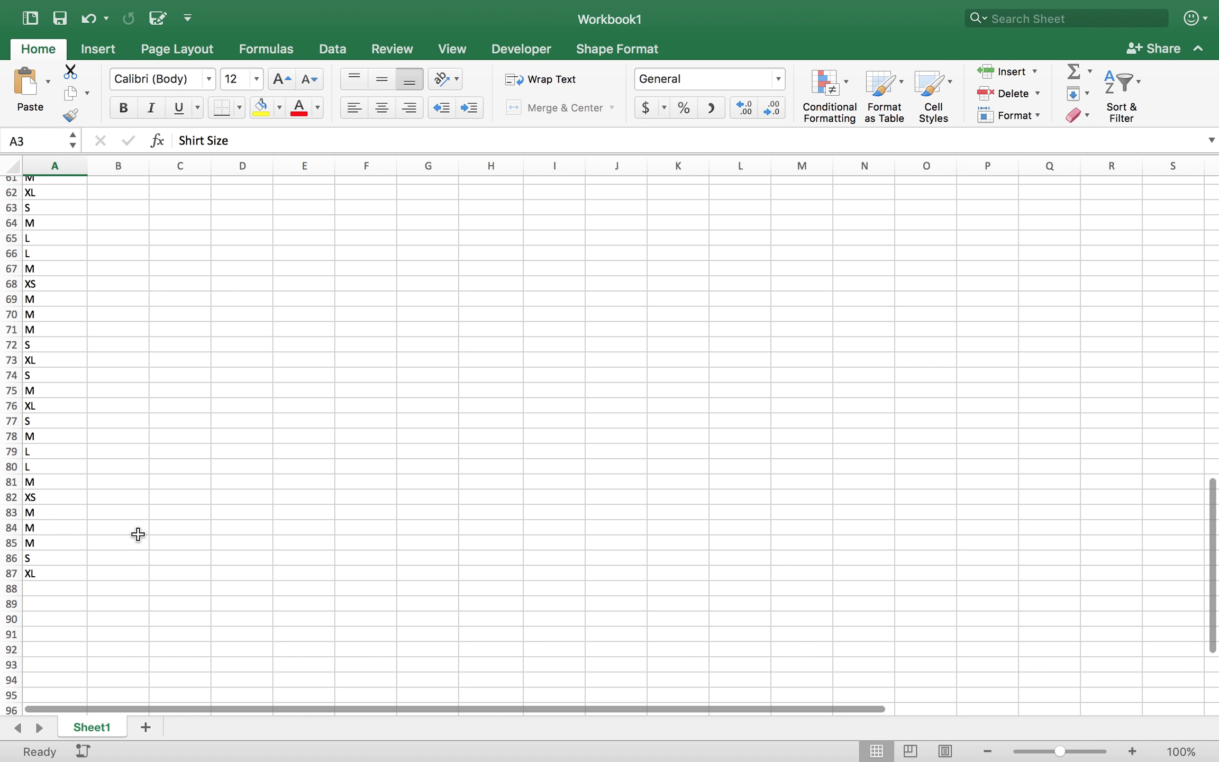
shift+click(122, 568)
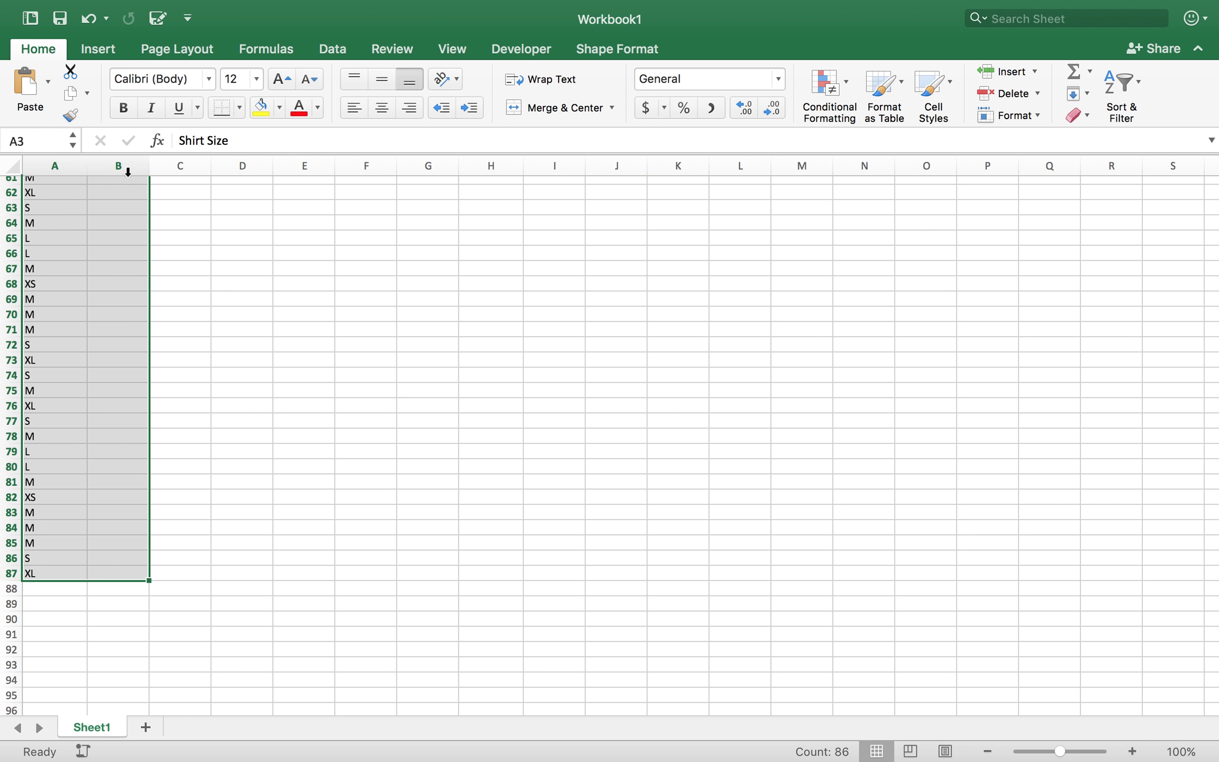
click(106, 51)
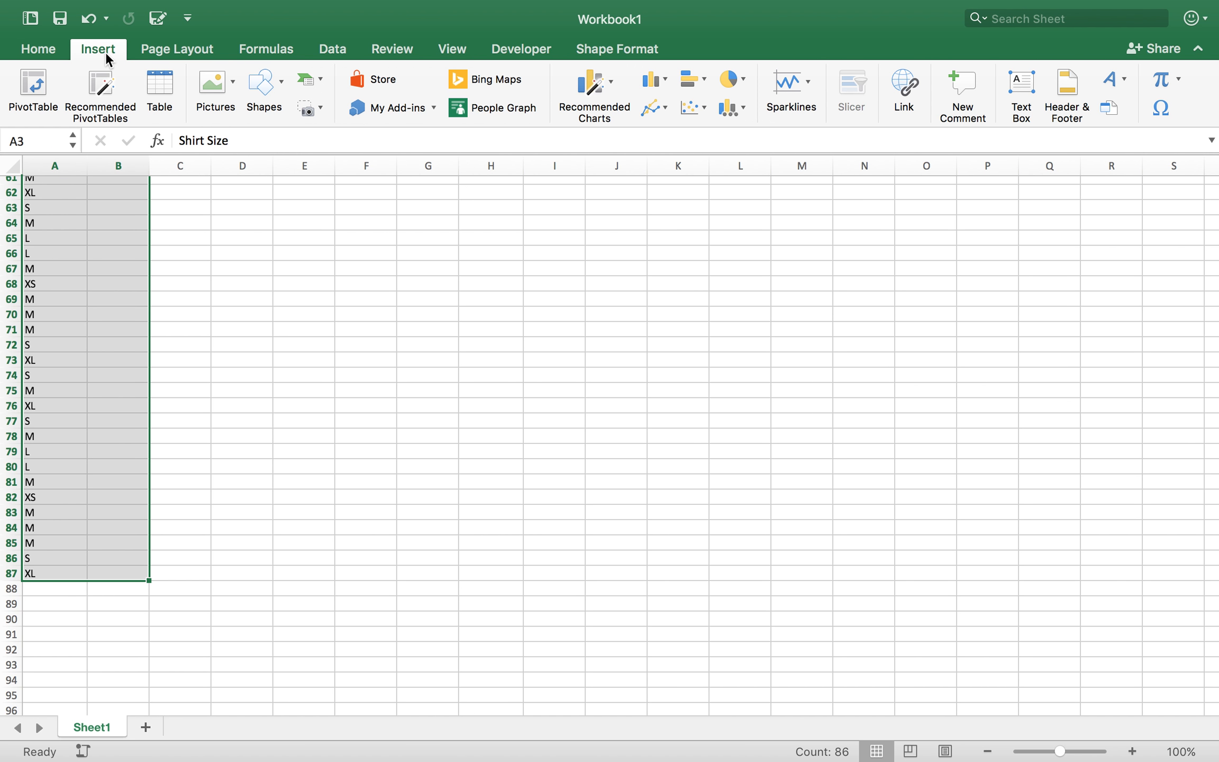
click(145, 83)
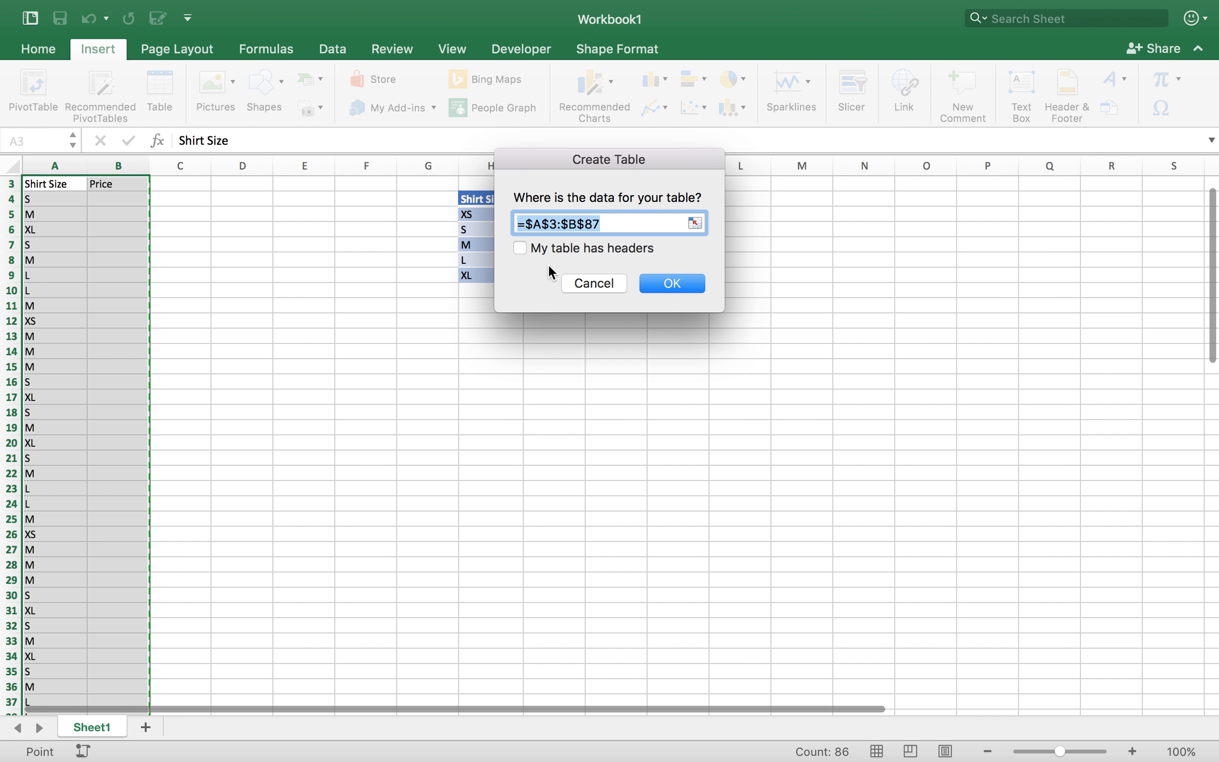
click(528, 249)
click(653, 281)
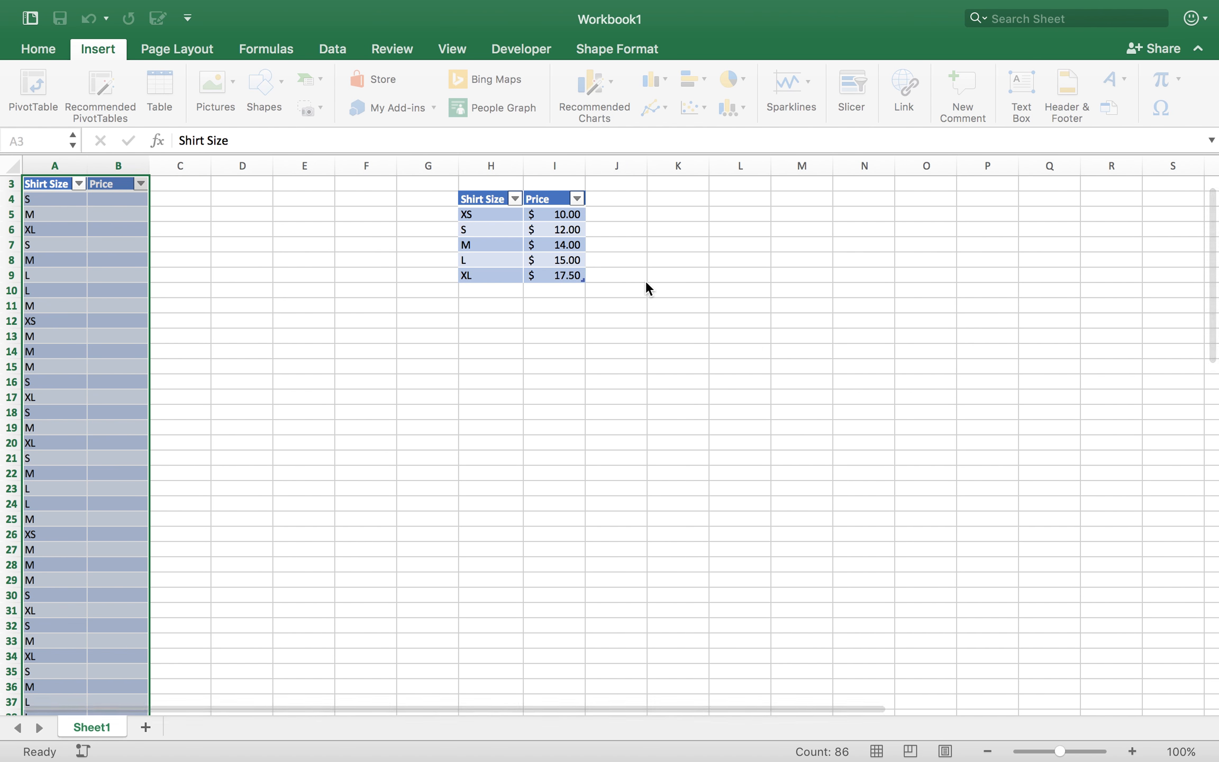
- Name the shirt order table Data_Table
double_click(9, 106)
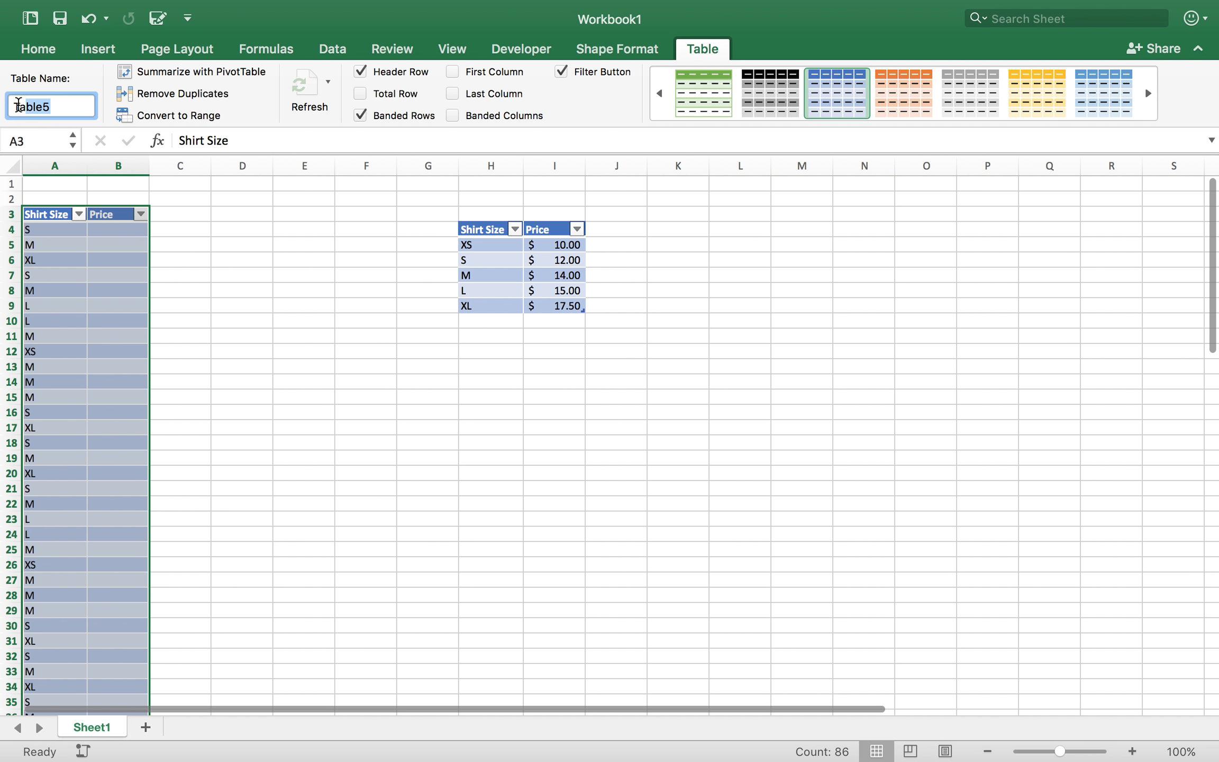
text(Data)
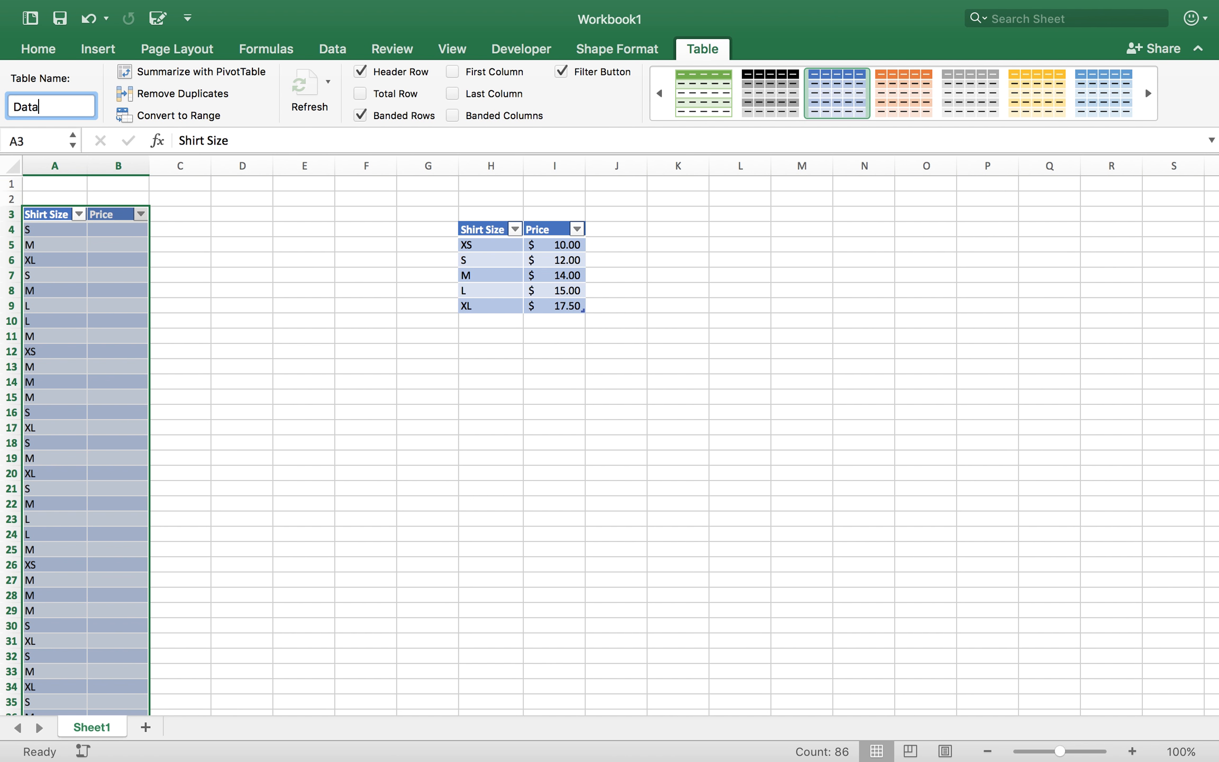
text(_Table)
key(Return)
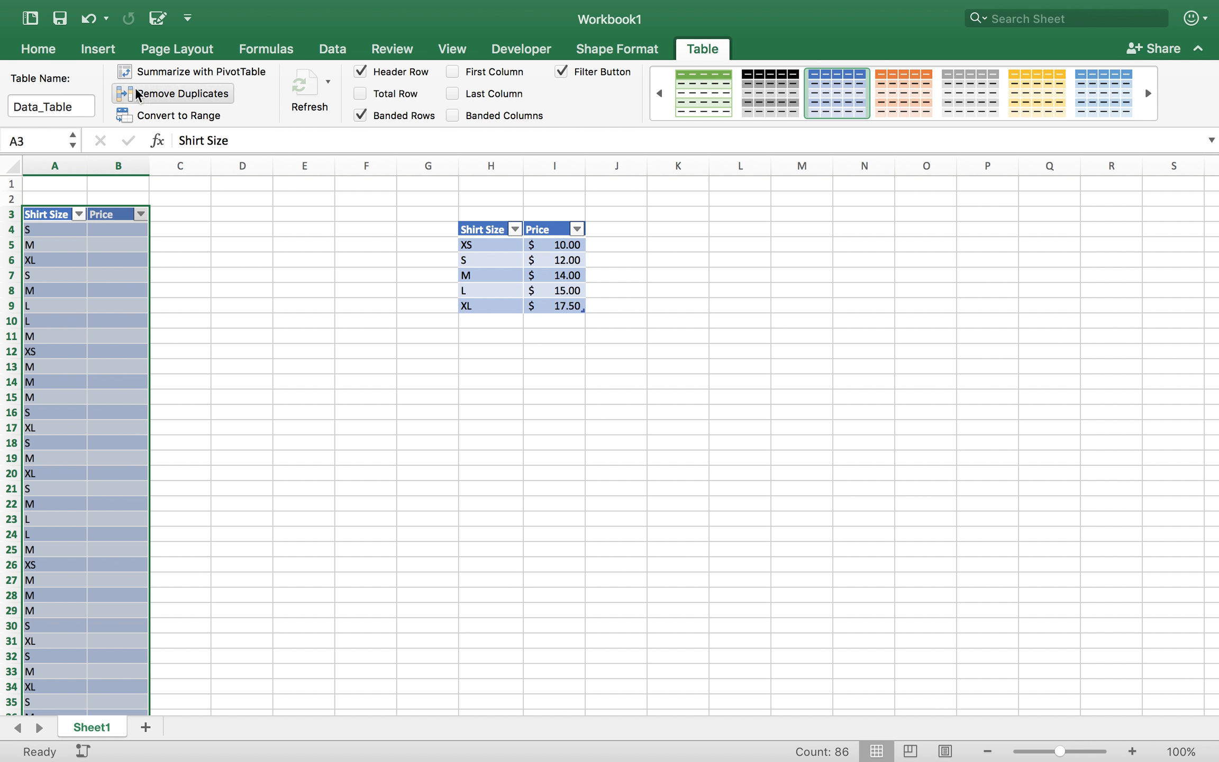
click(224, 248)
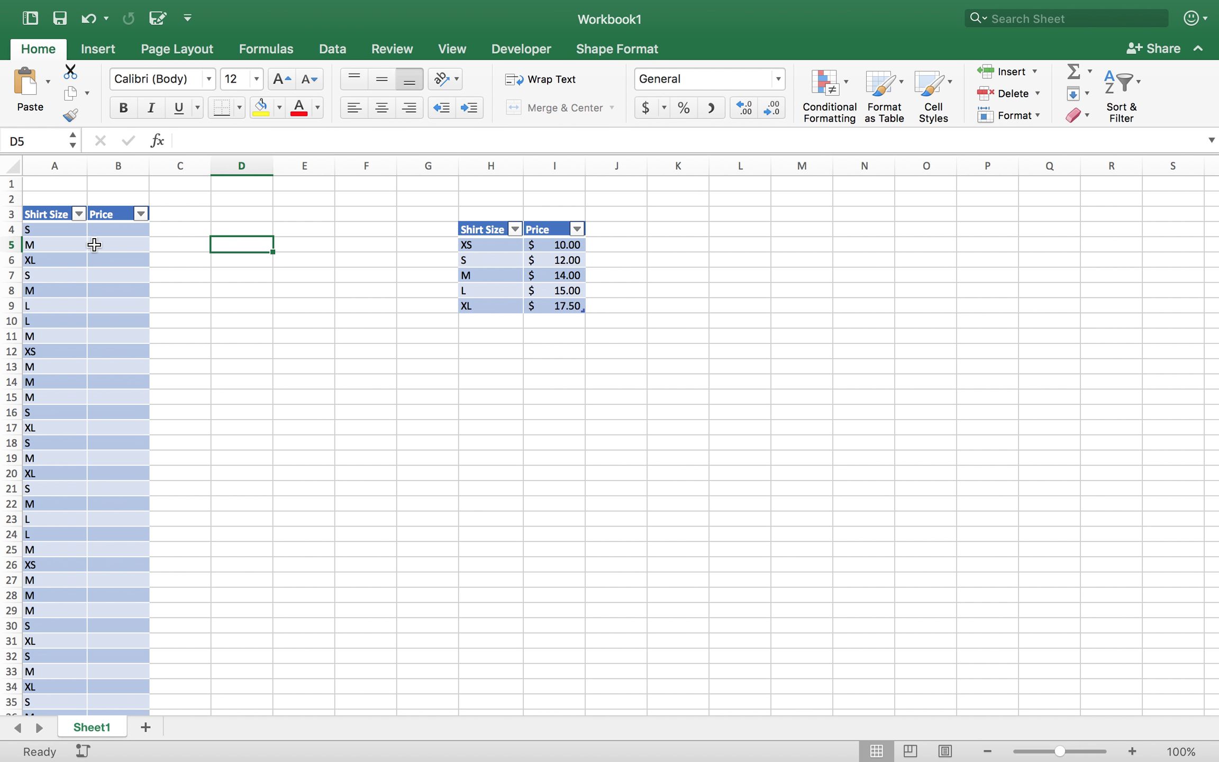
- Start a VLOOKUP formula in B4 with the same row's Shirt Size cell, A4, as the lookup value
click(56, 232)
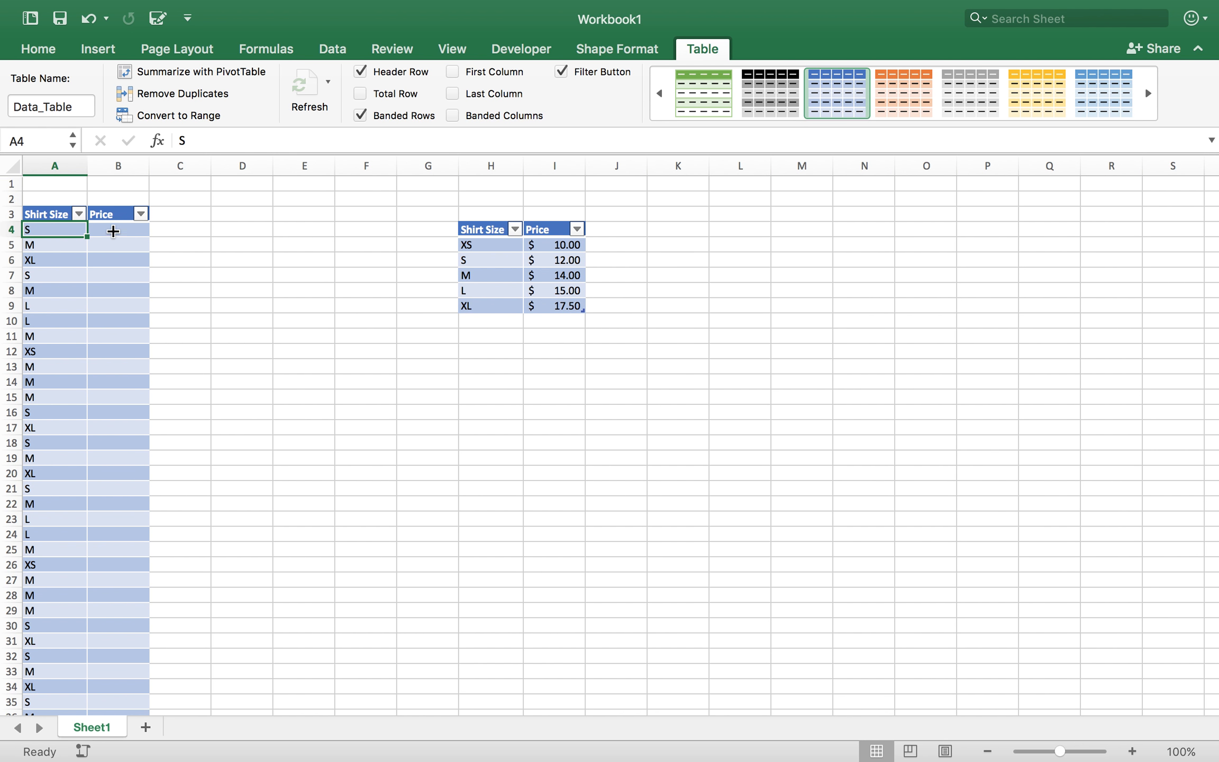
click(115, 230)
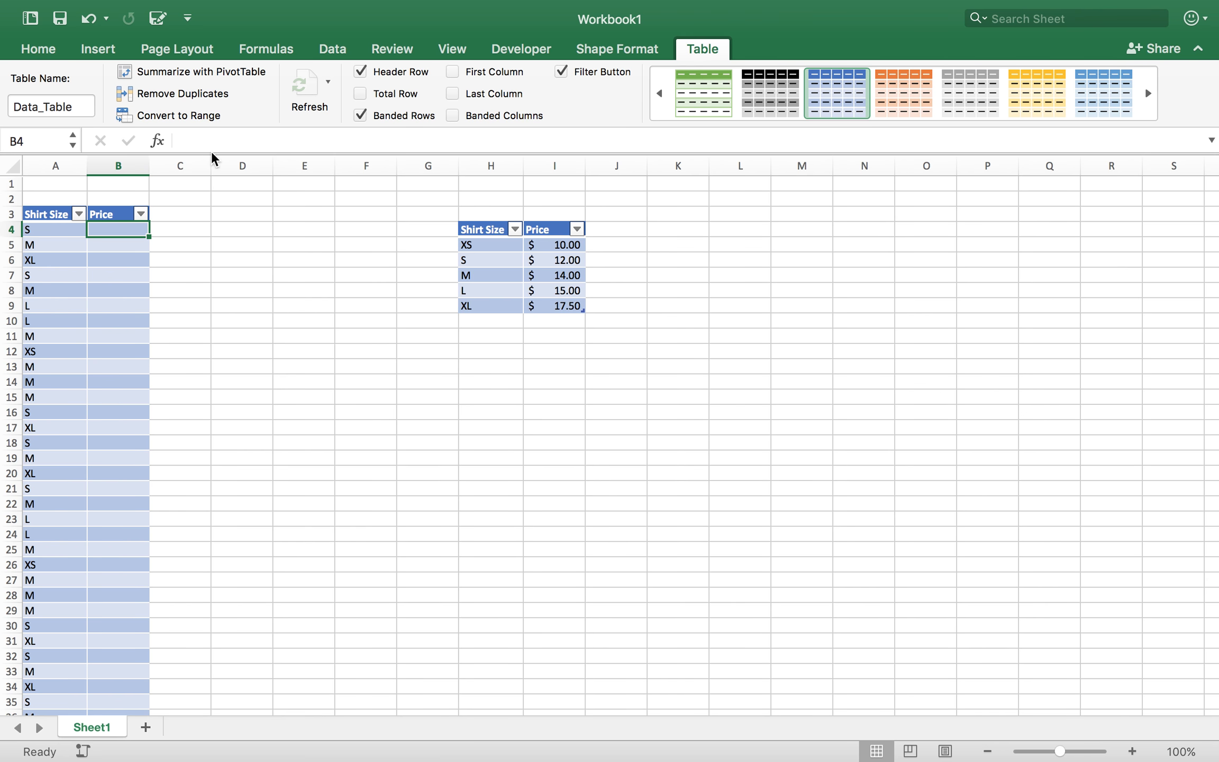
click(191, 138)
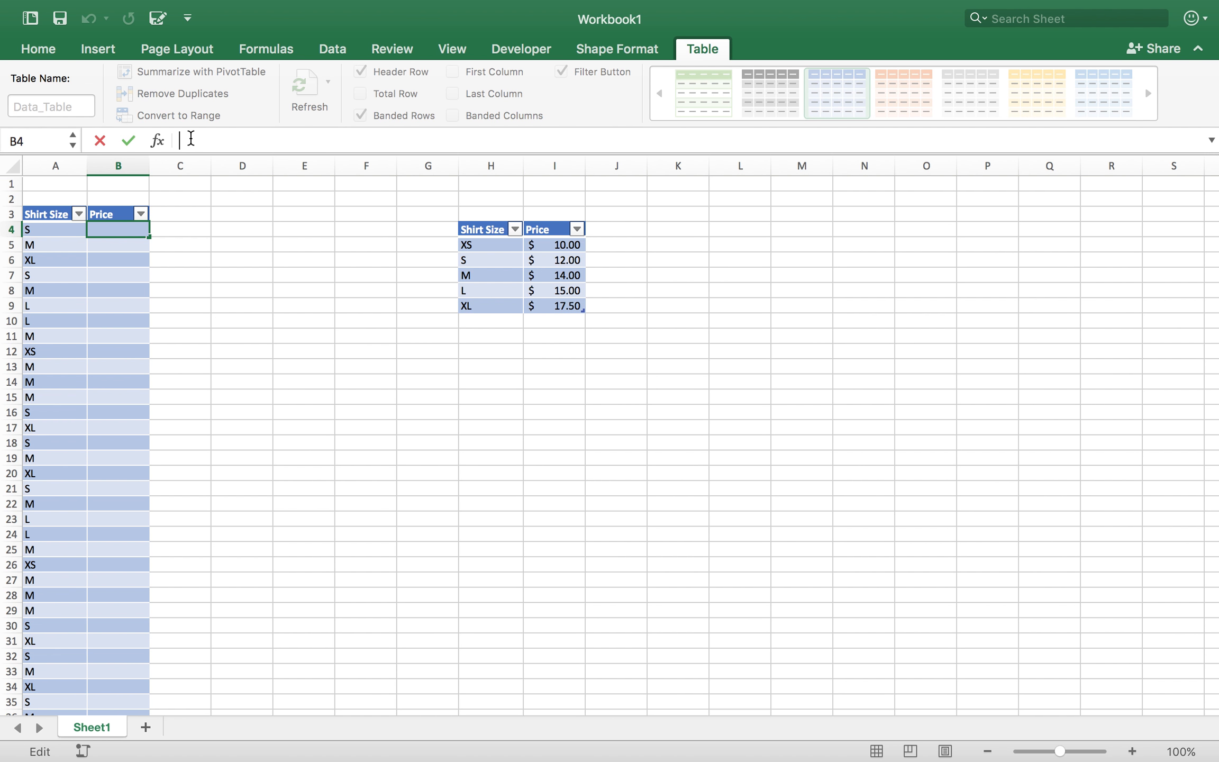
text(=vloo)
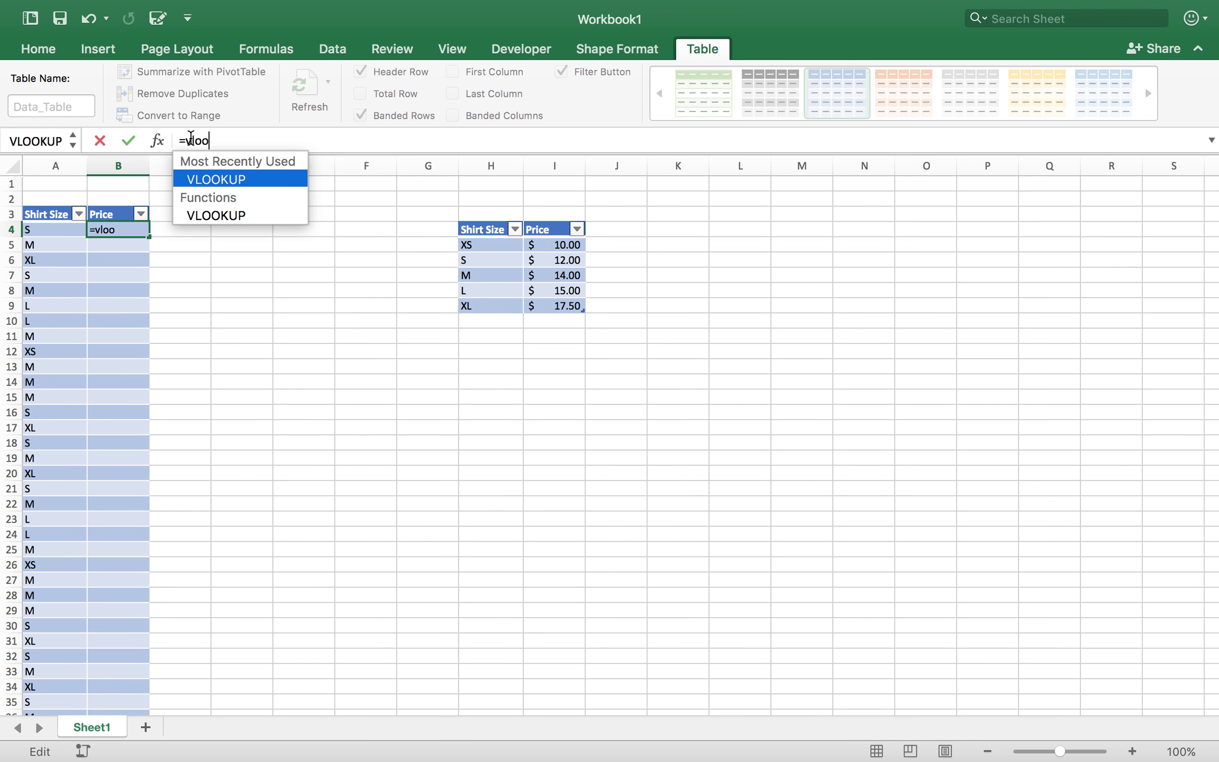
text(kup)
key(Tab)
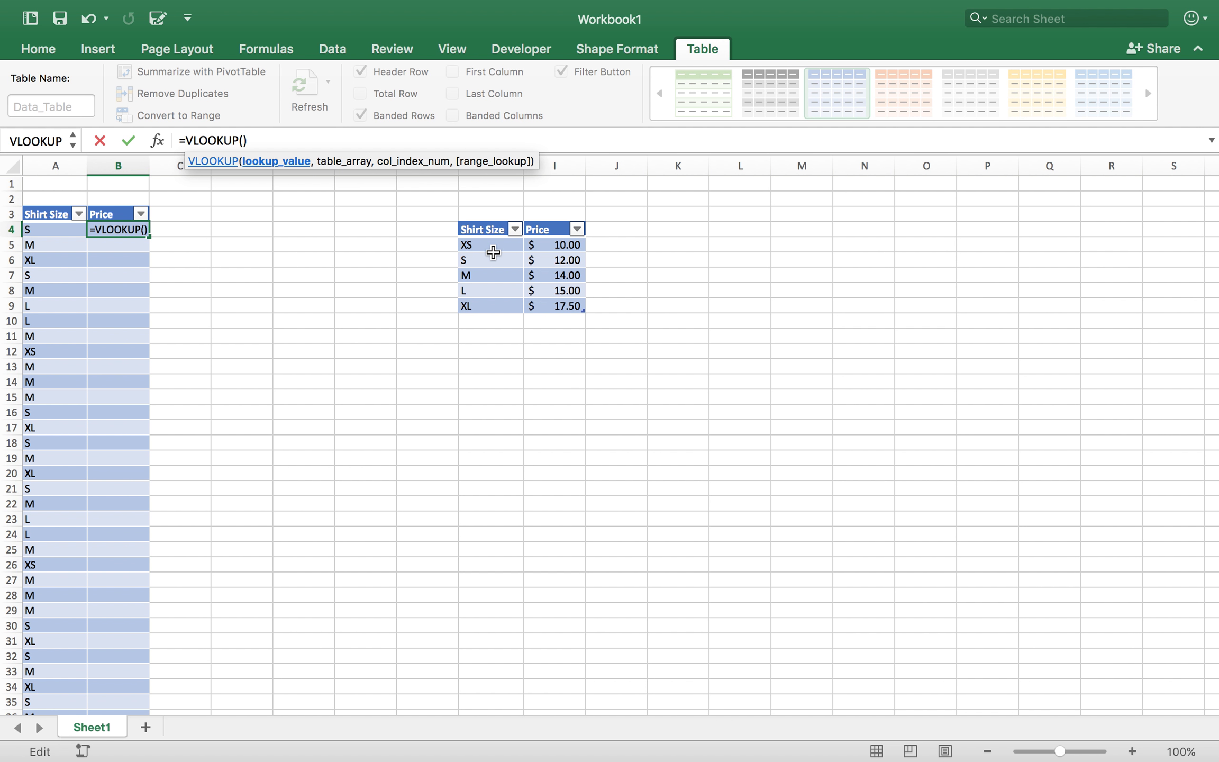
click(45, 230)
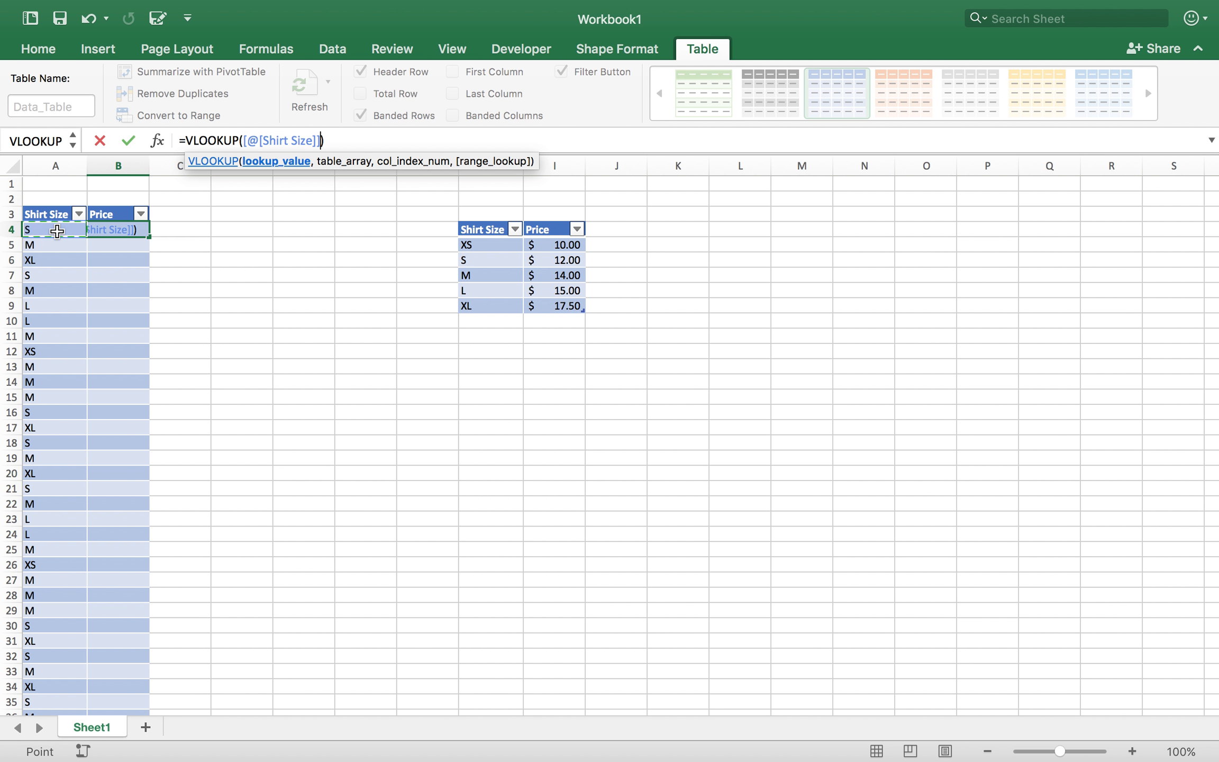
- Complete the B4 VLOOKUP formula with Price_Table as the table array, column index 2 and FALSE for an exact match
text(,)
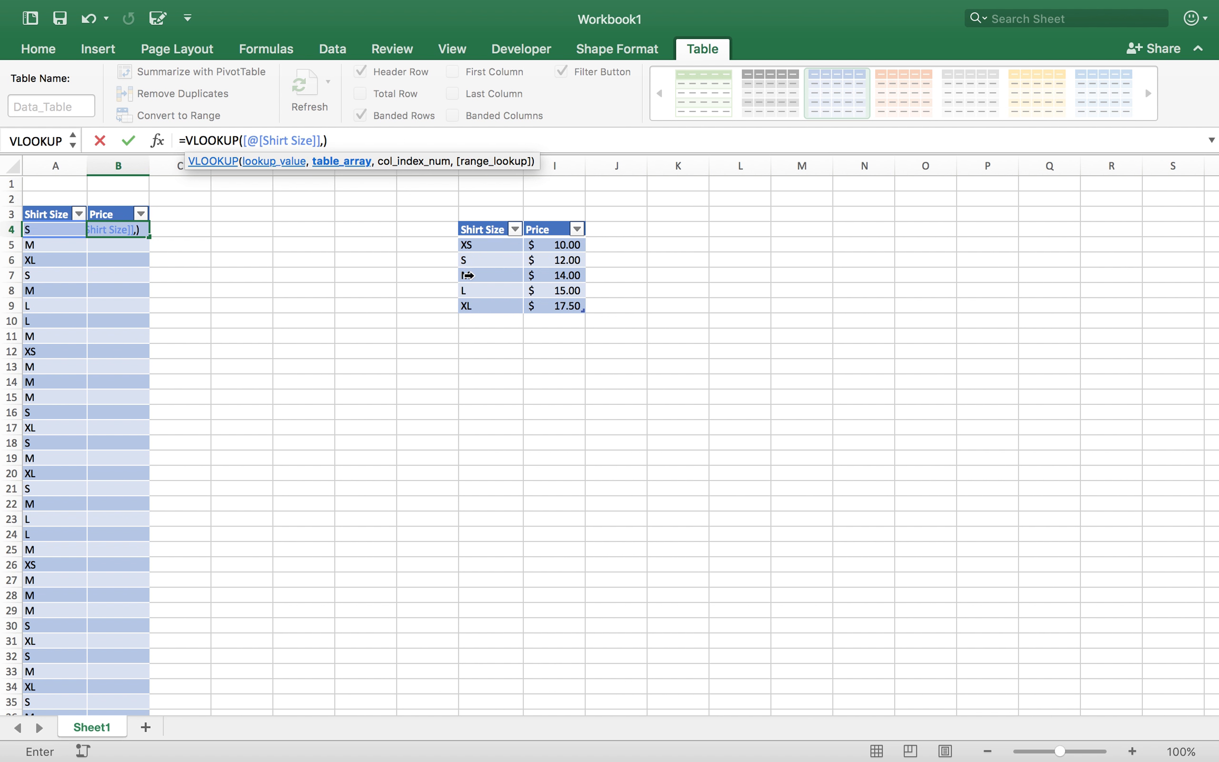
text(price)
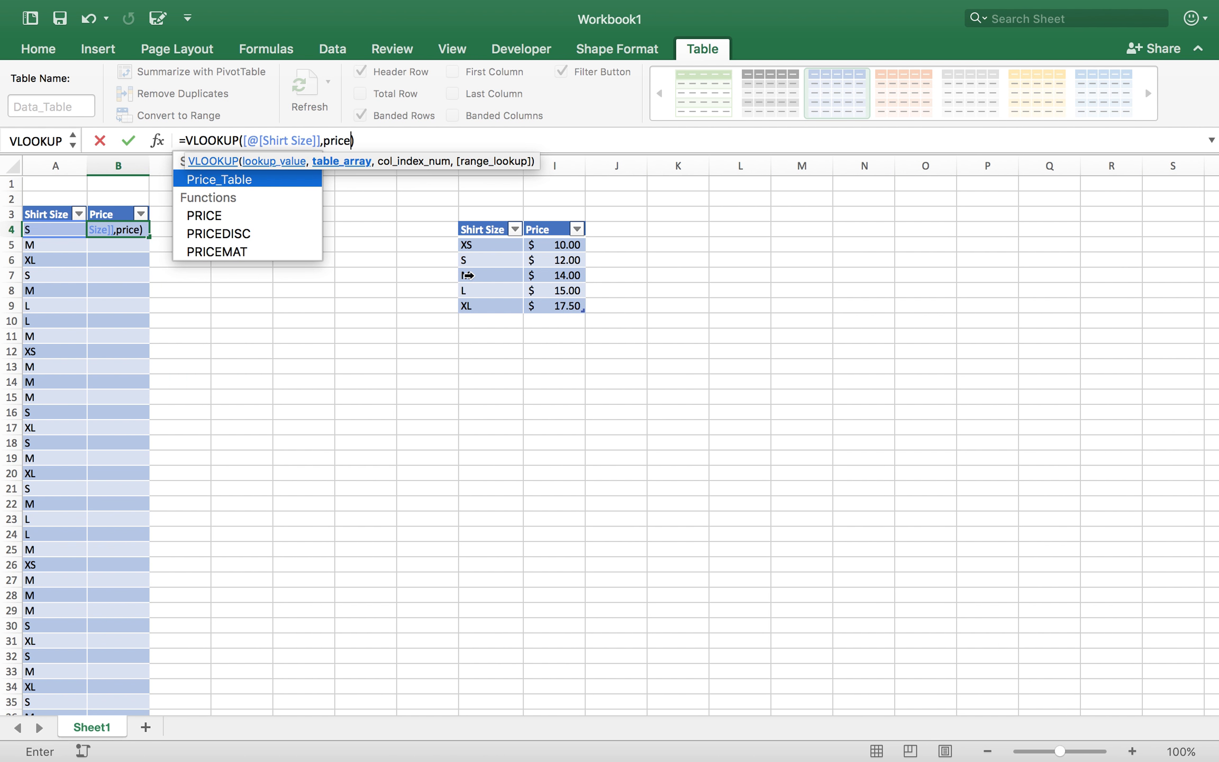
text(_Table)
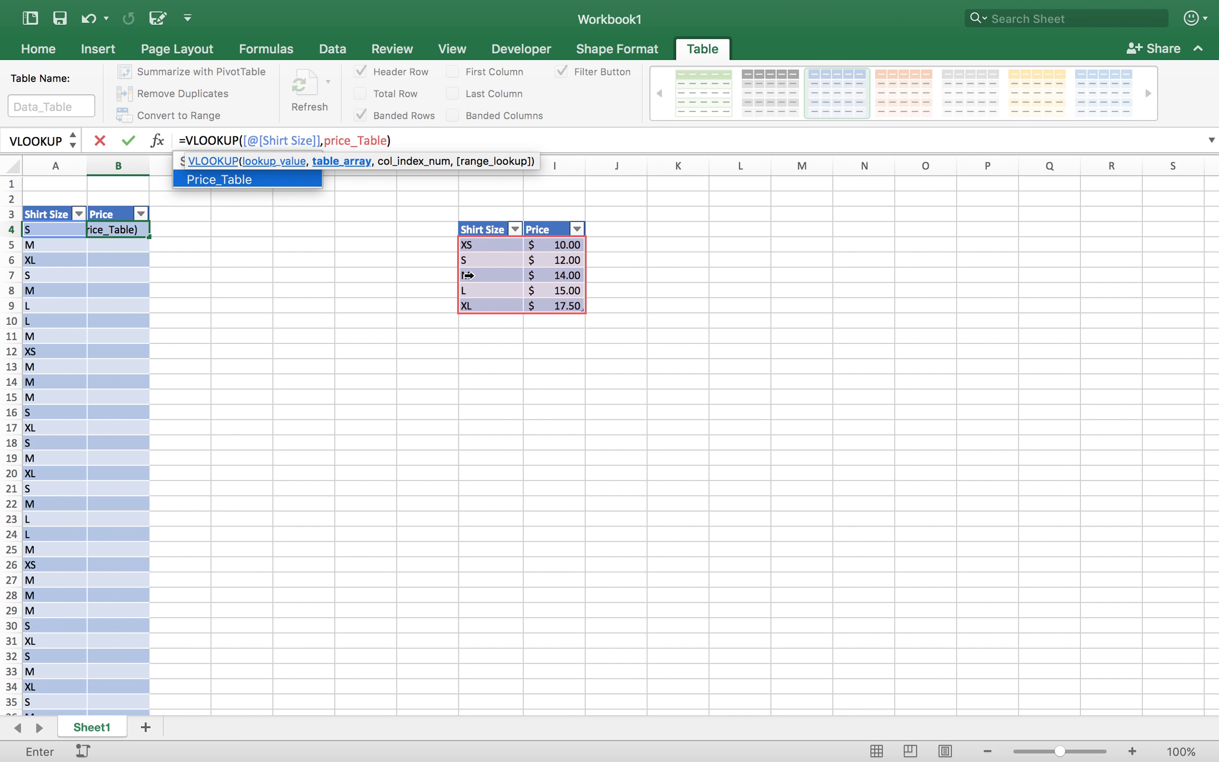
key(Tab)
text(,)
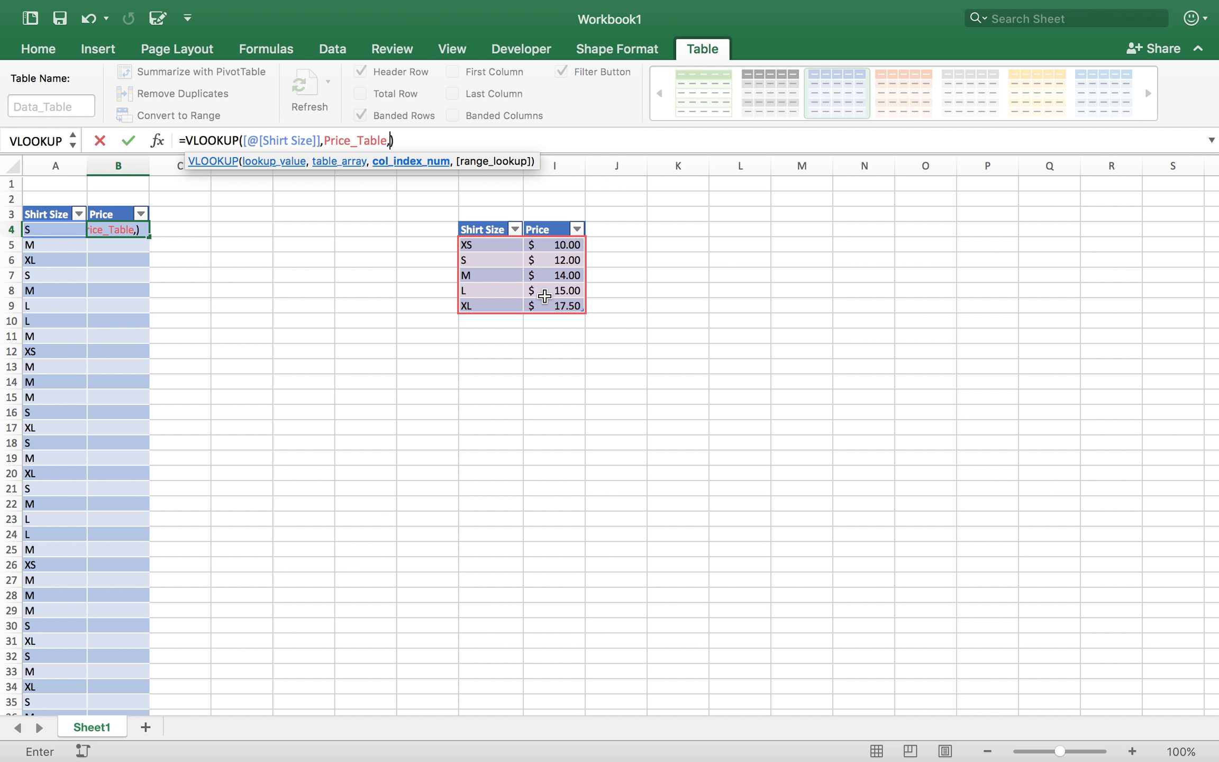
text(2,)
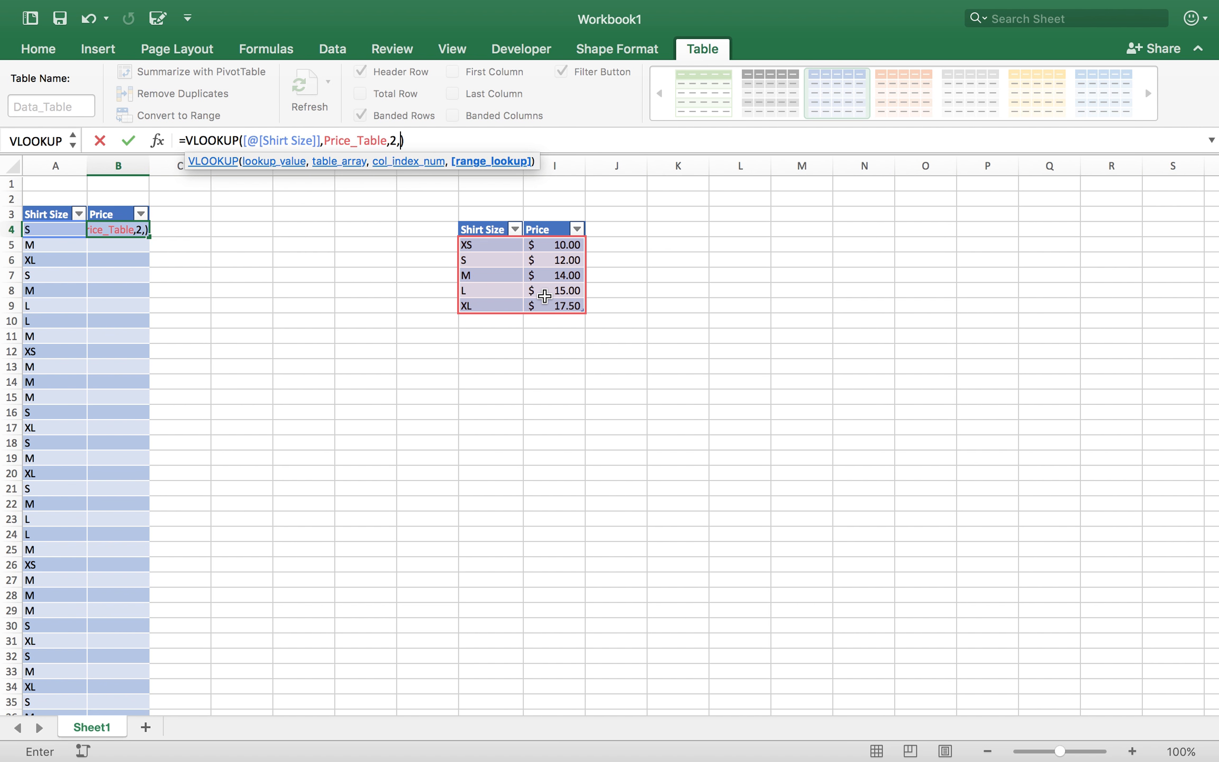
text(FALSE)
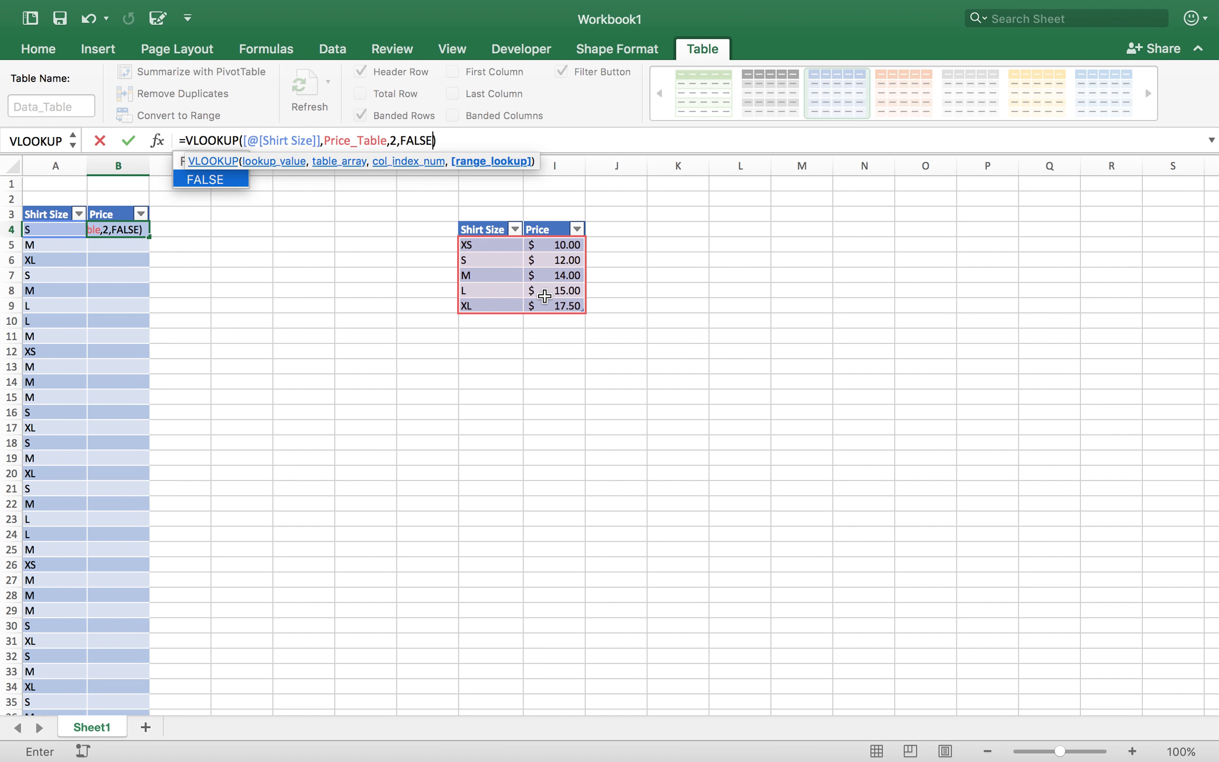
key(Return)
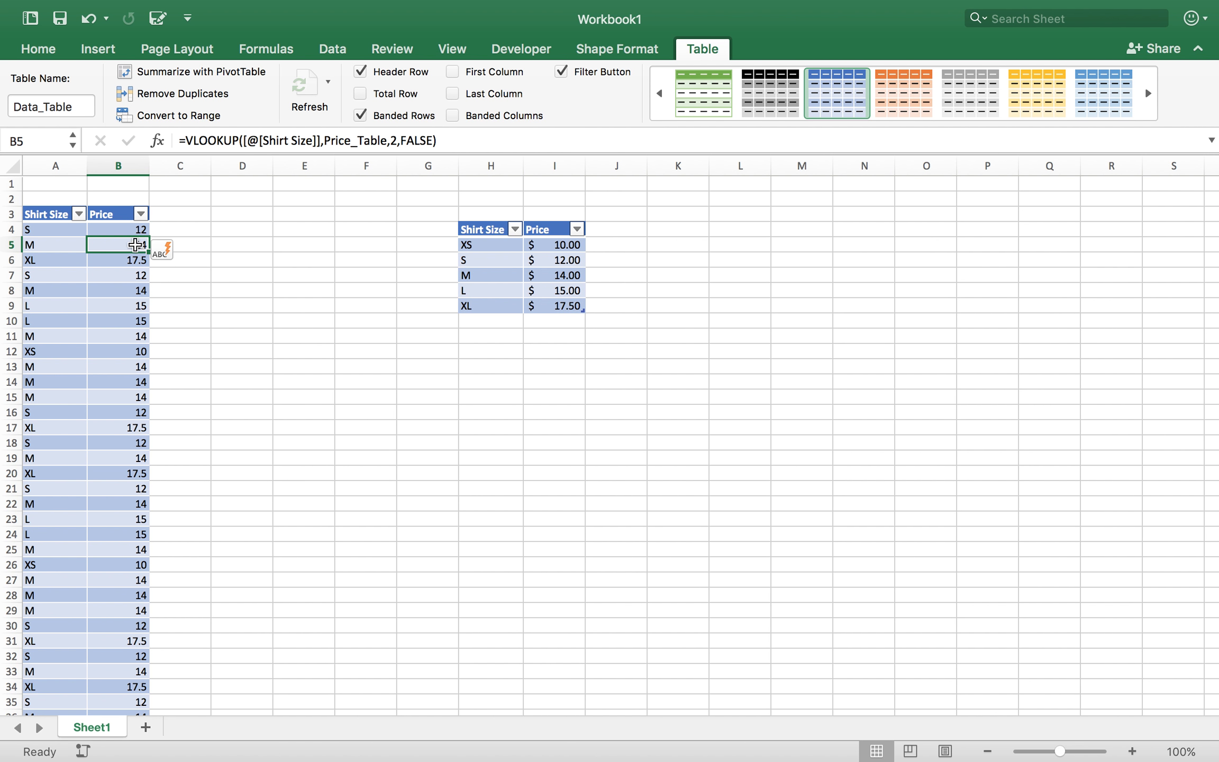
- Clear the formulas from B5:B87 in the Price column, keeping only the one in B4
click(126, 229)
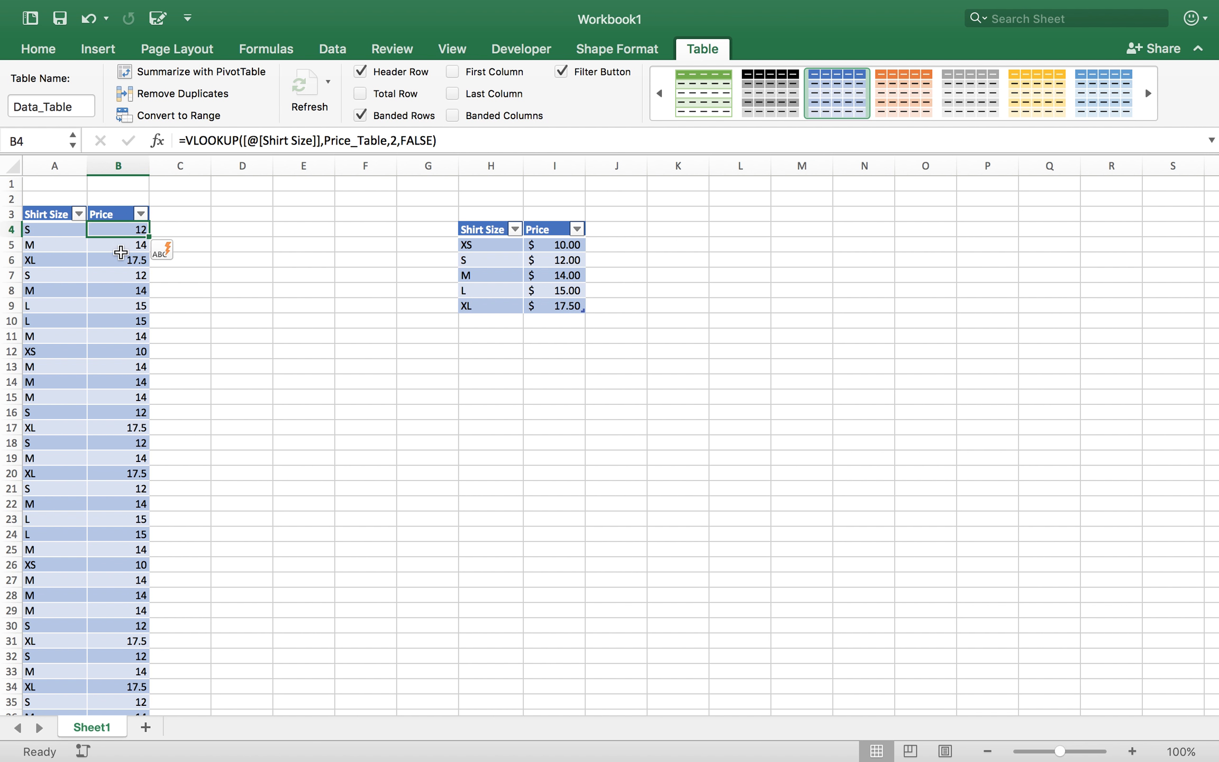
scroll(106, 369, down, 10)
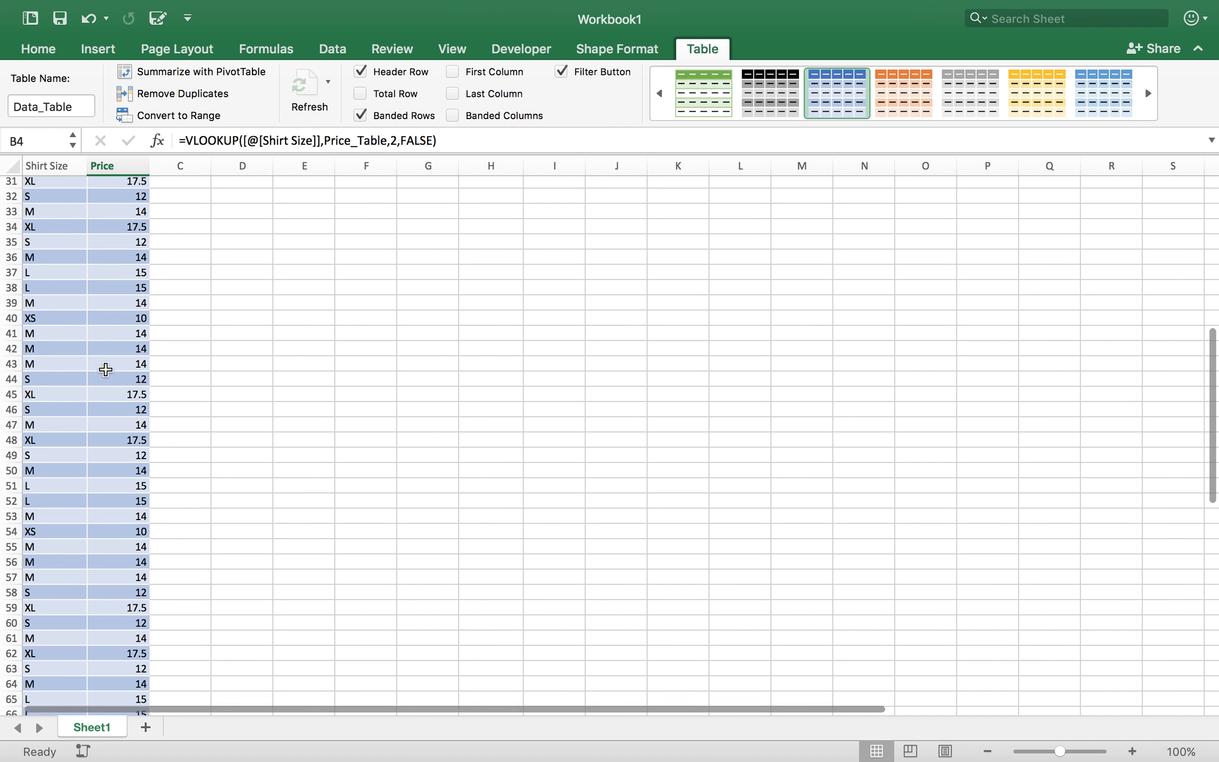
scroll(105, 370, down, 12)
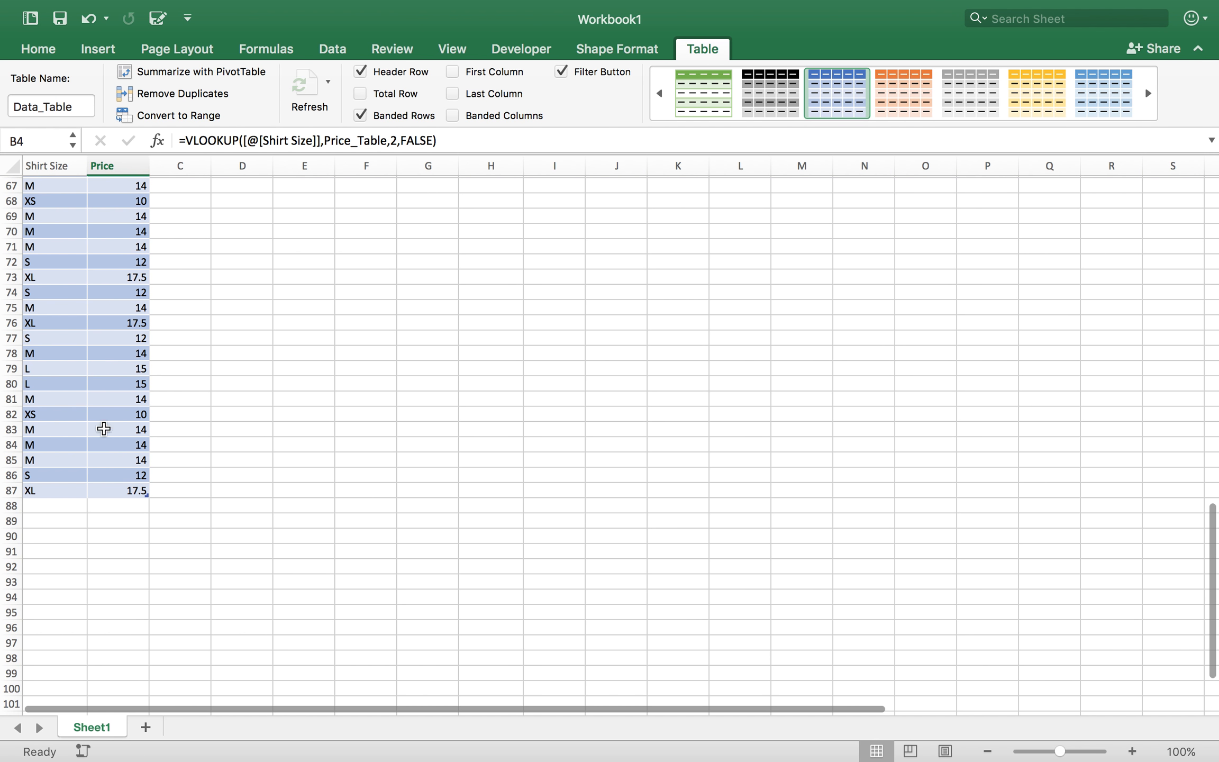
click(113, 489)
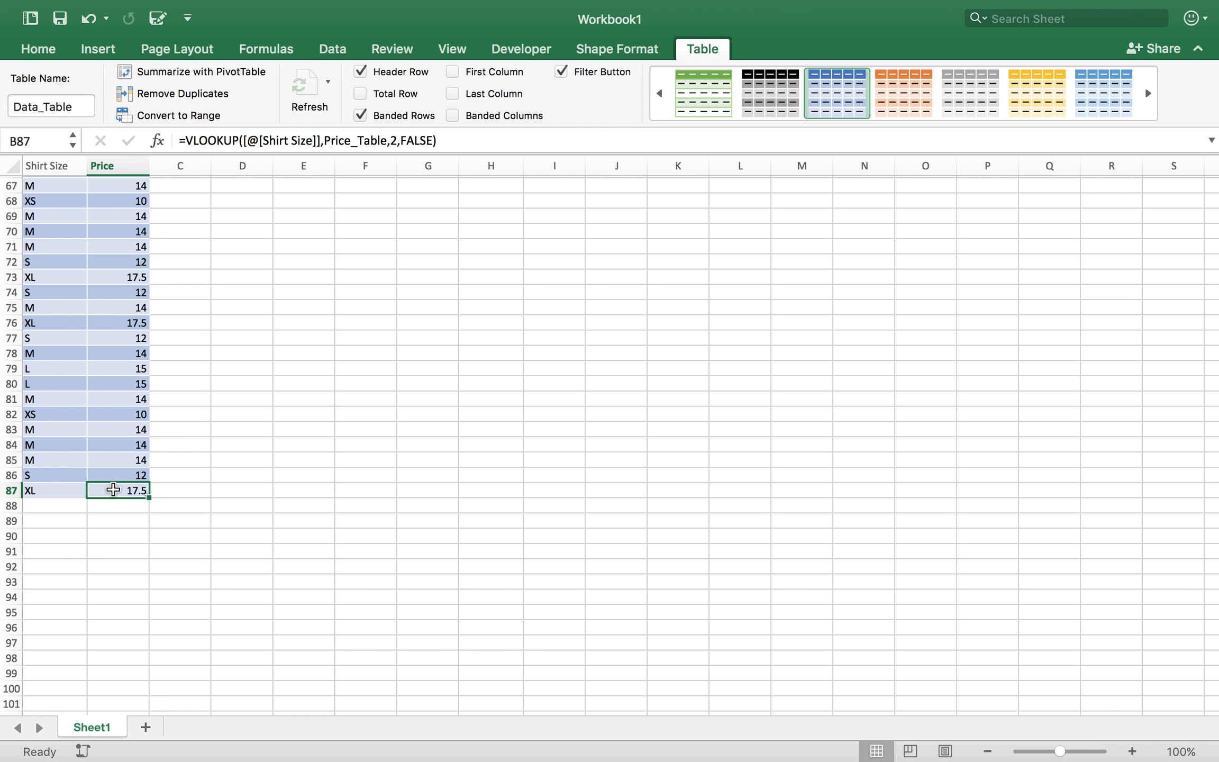
scroll(114, 490, up, 20)
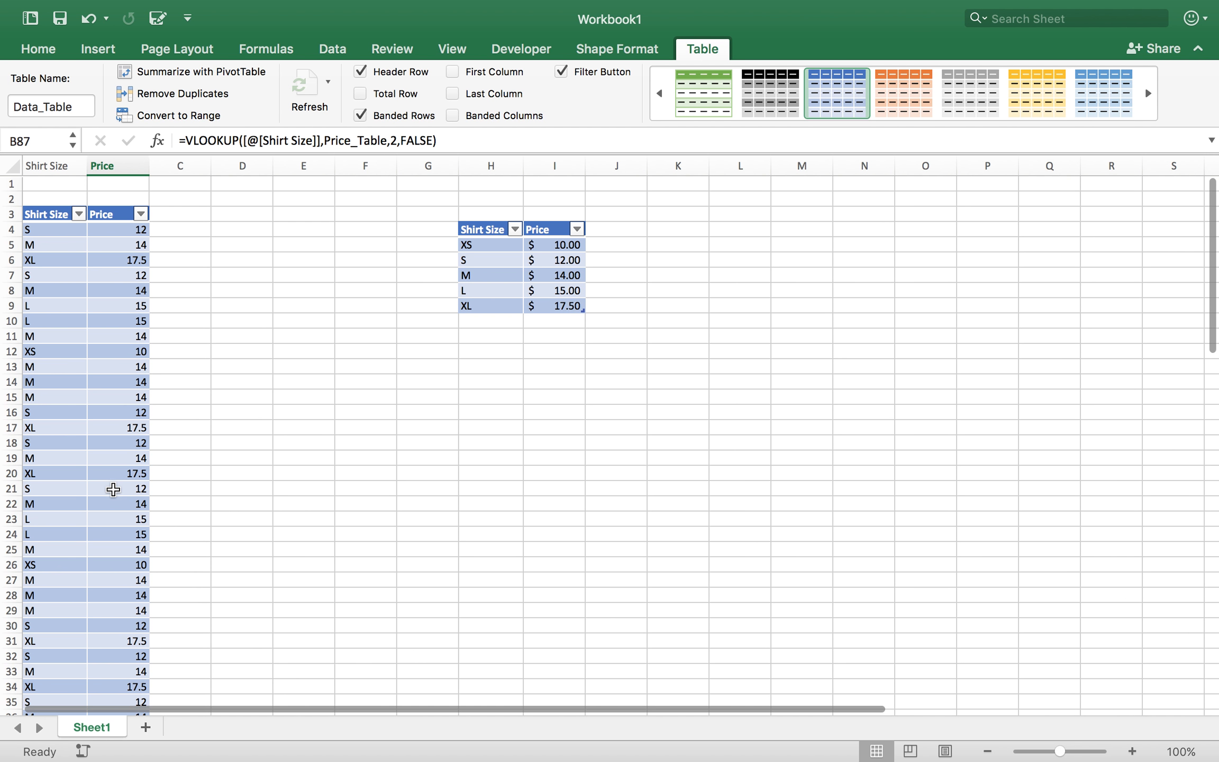
shift+click(113, 243)
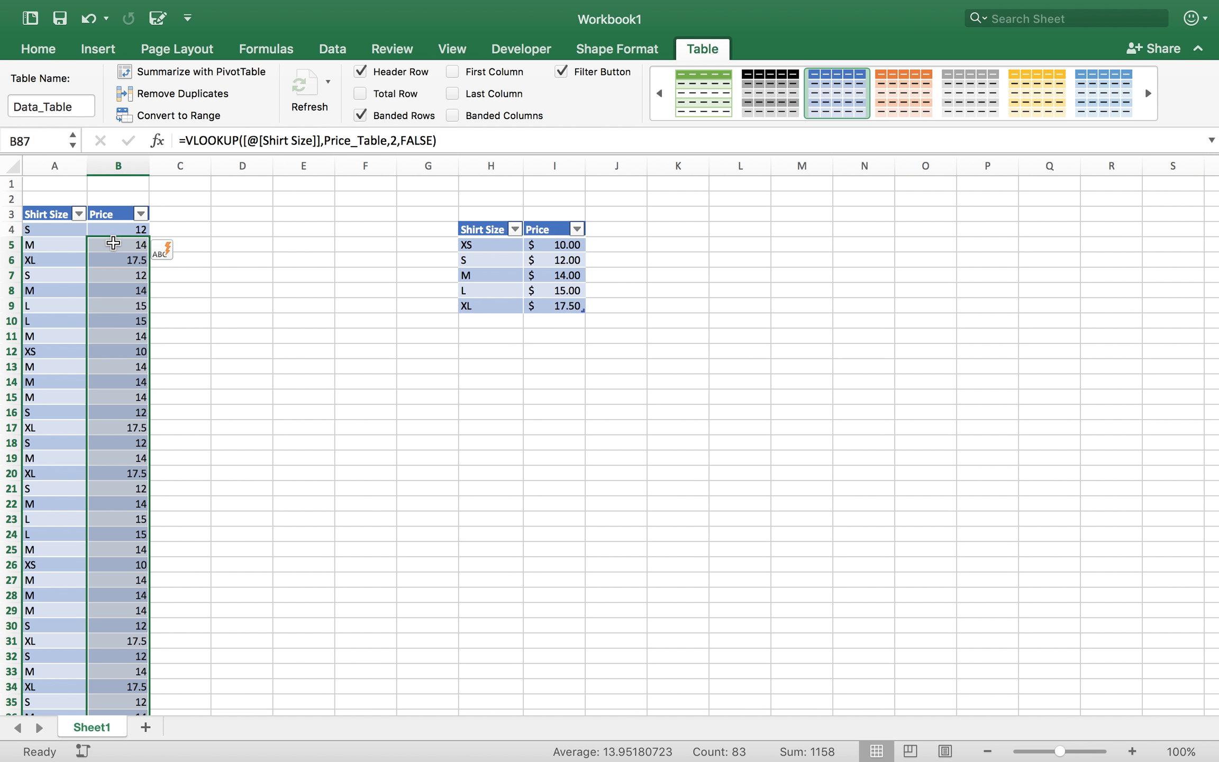
key(Delete)
scroll(113, 241, up, 20)
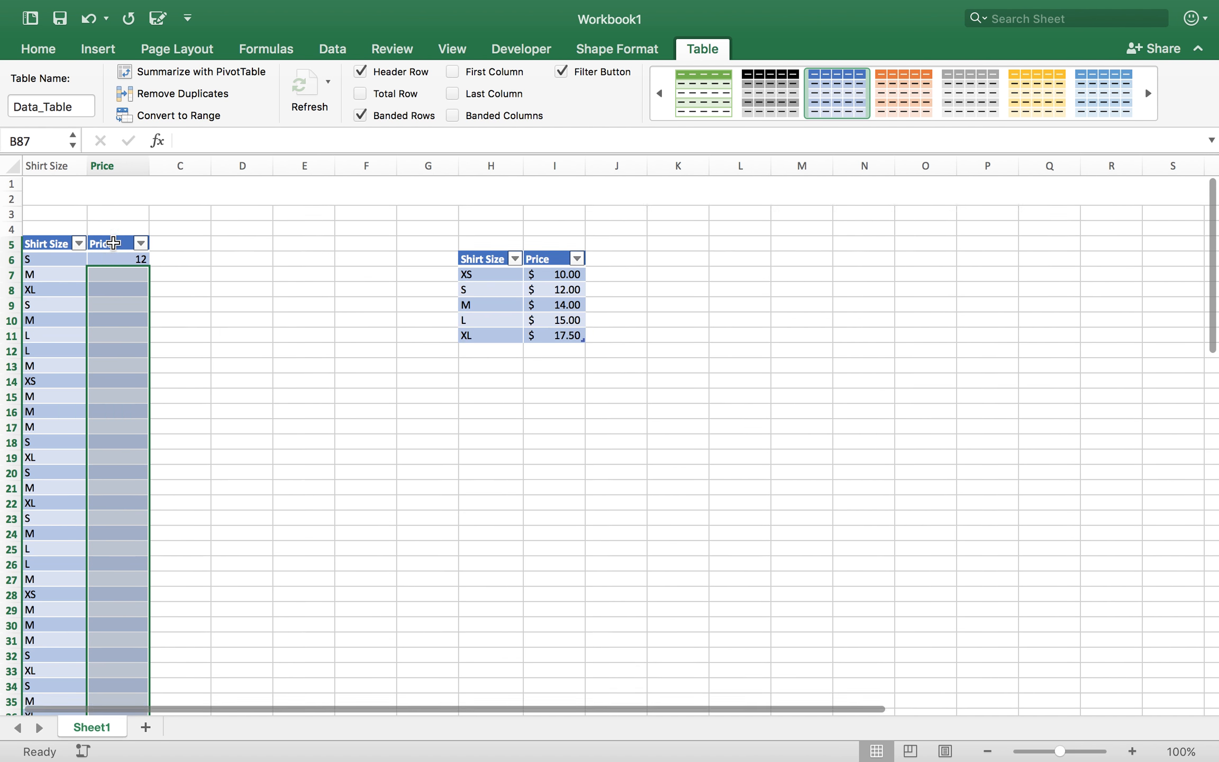
- Fill the B4 formula down the Price column to B87 and undo the fill
click(117, 235)
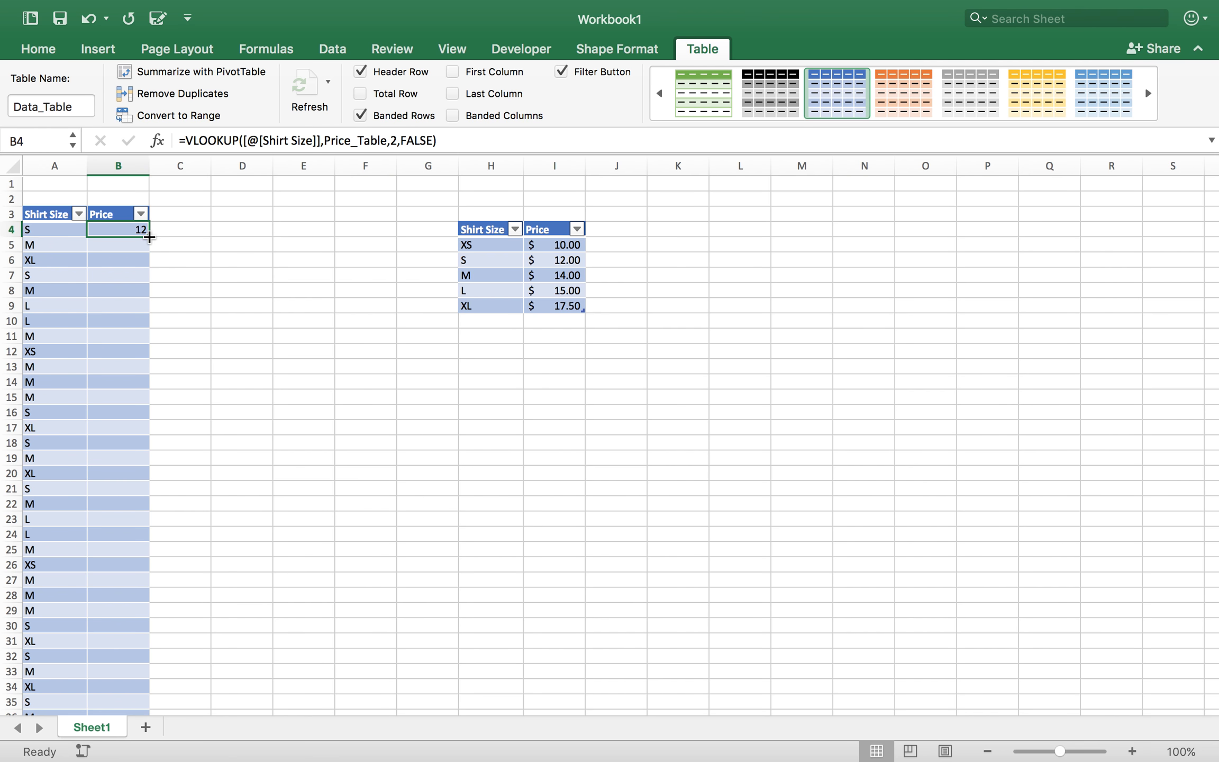
drag(149, 238, 110, 417)
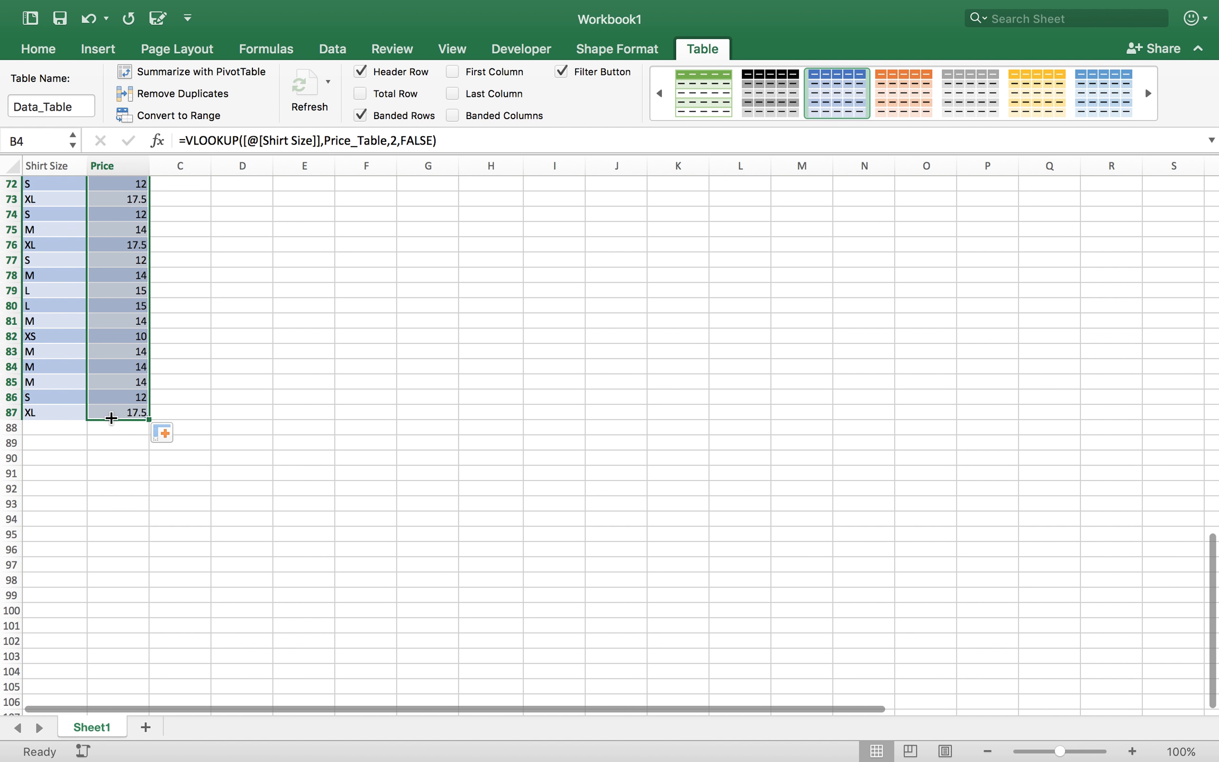
scroll(176, 370, up, 5)
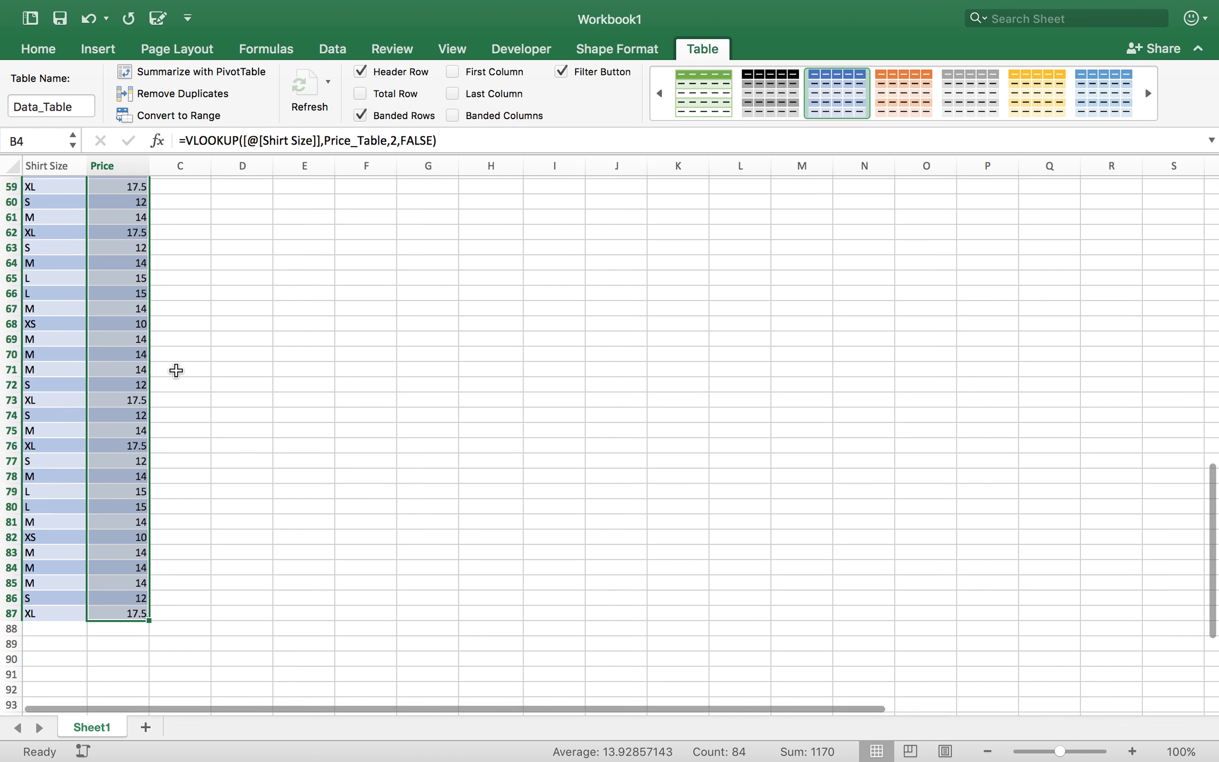
scroll(176, 370, up, 15)
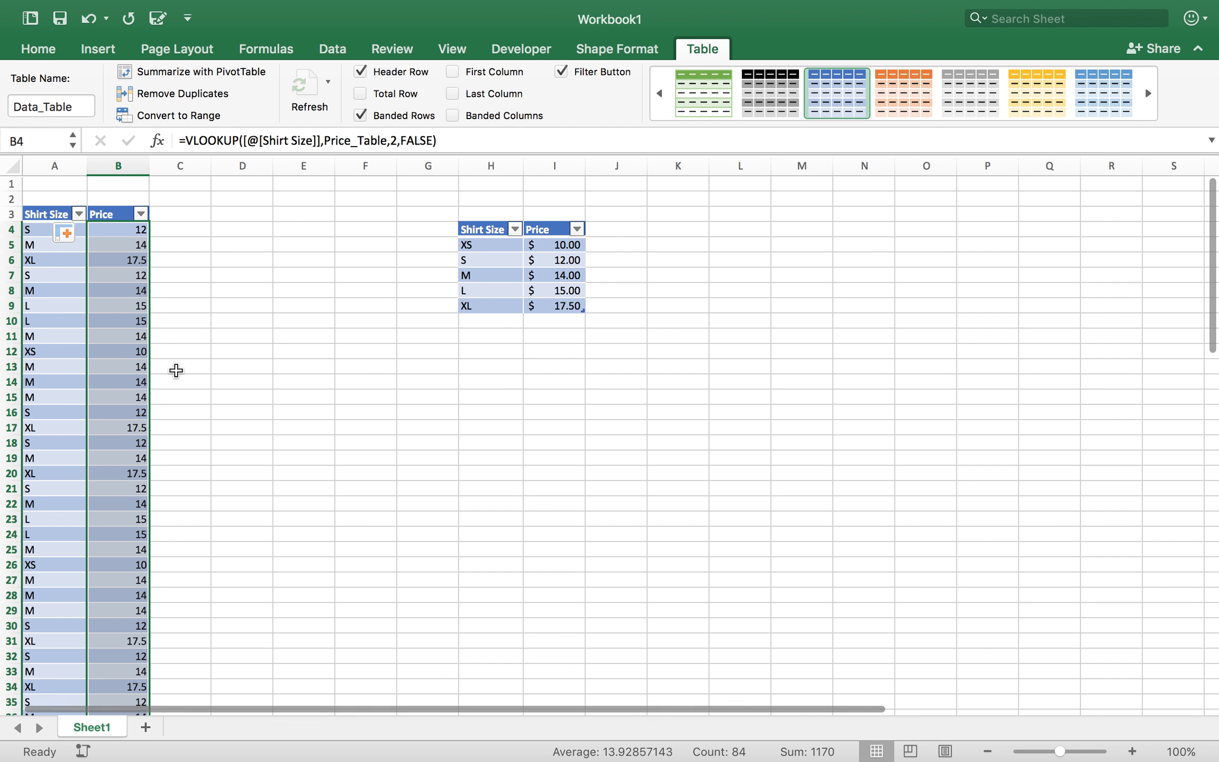
key(super+z)
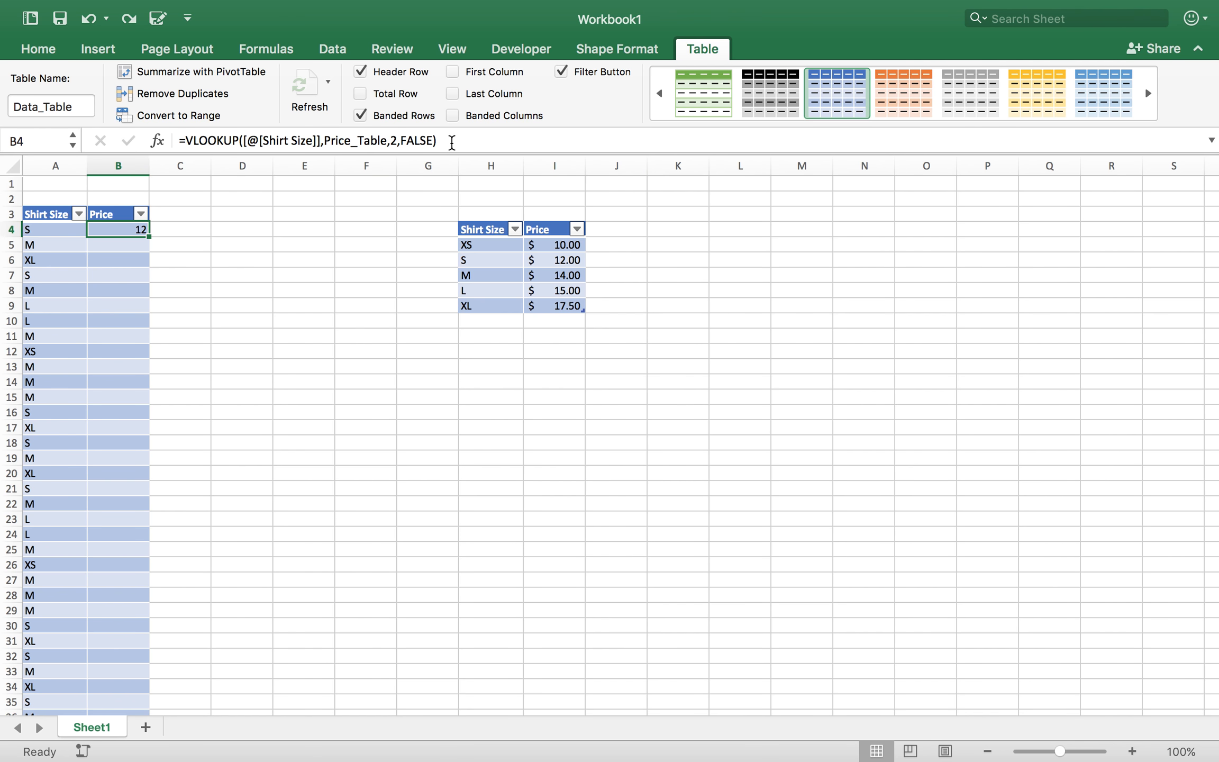
- Re-enter the B4 formula to fill the whole Price column automatically, and view the calculated column options without choosing one
click(451, 140)
key(Return)
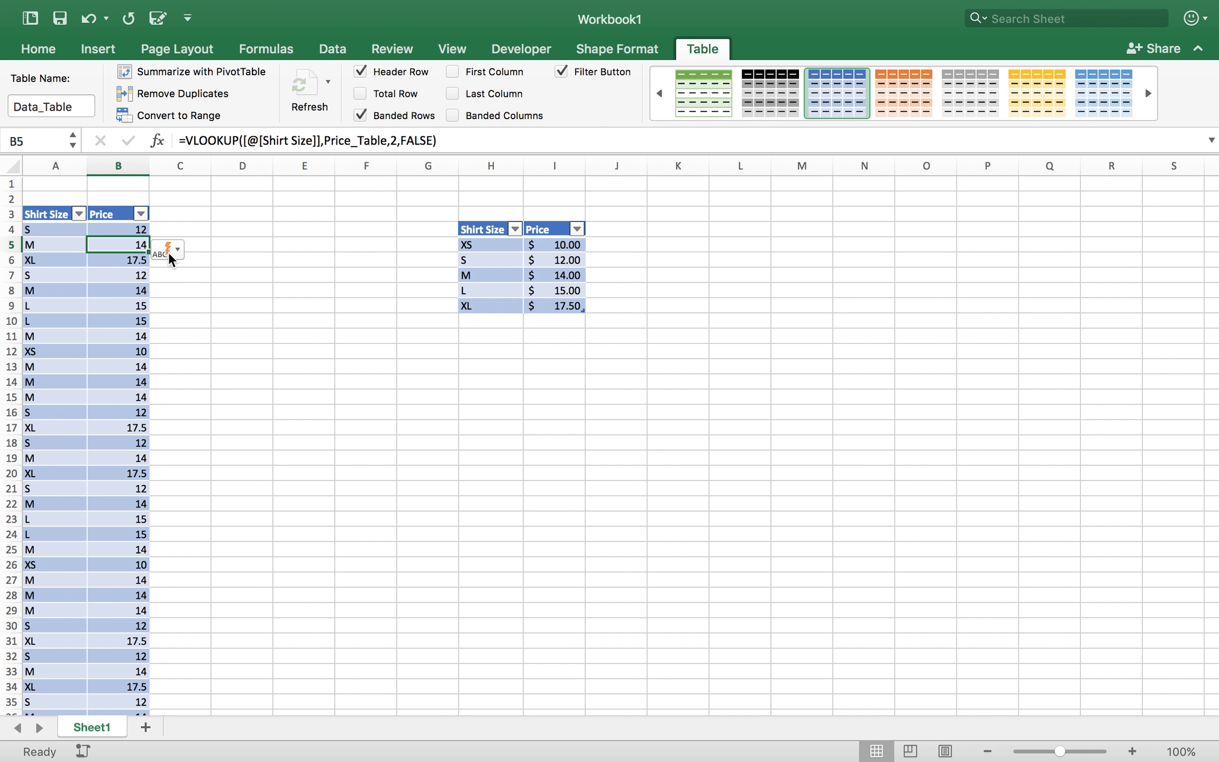
click(170, 249)
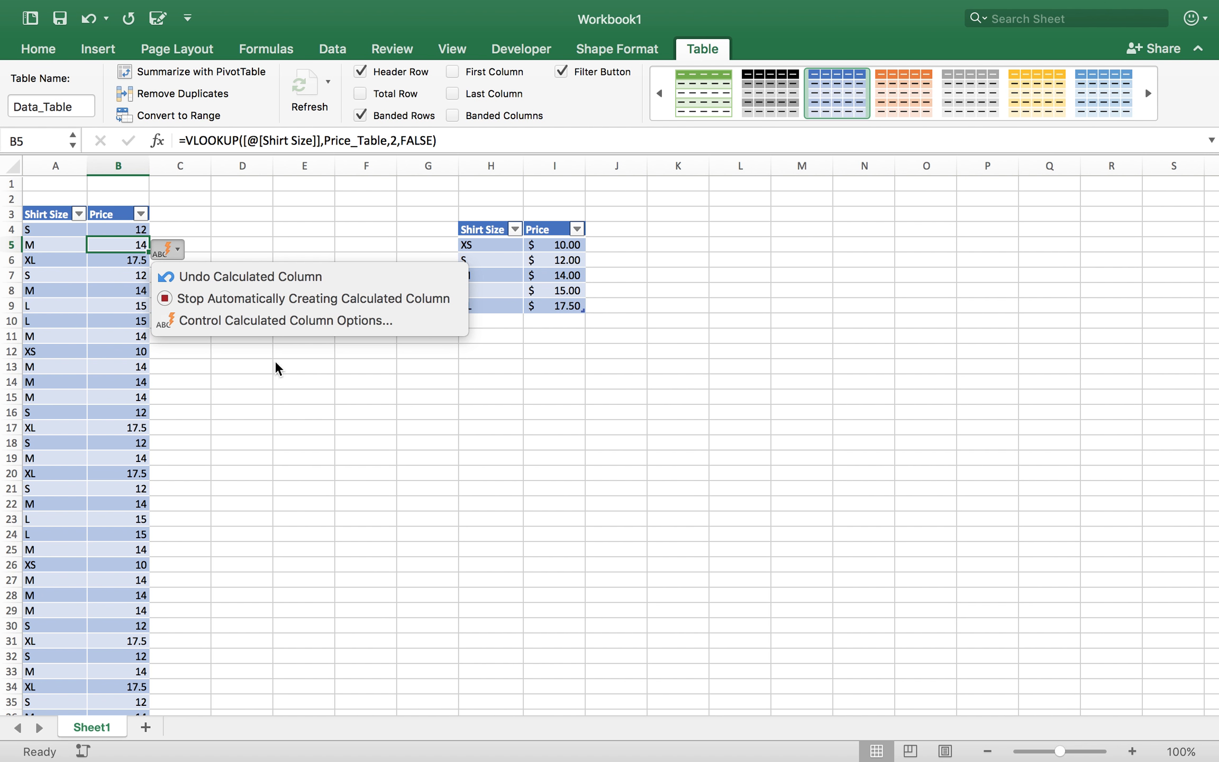
click(227, 424)
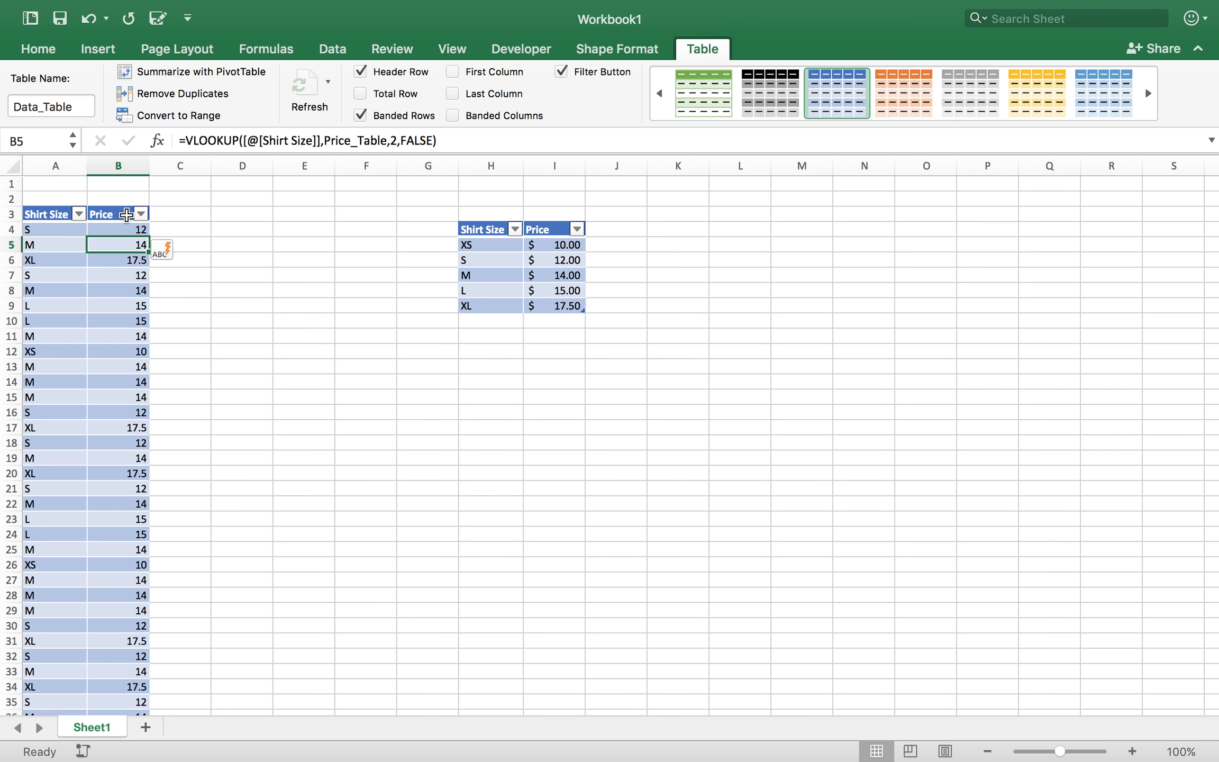
- Apply the dollar Accounting number format to the whole Price column of the shirt order table
click(119, 211)
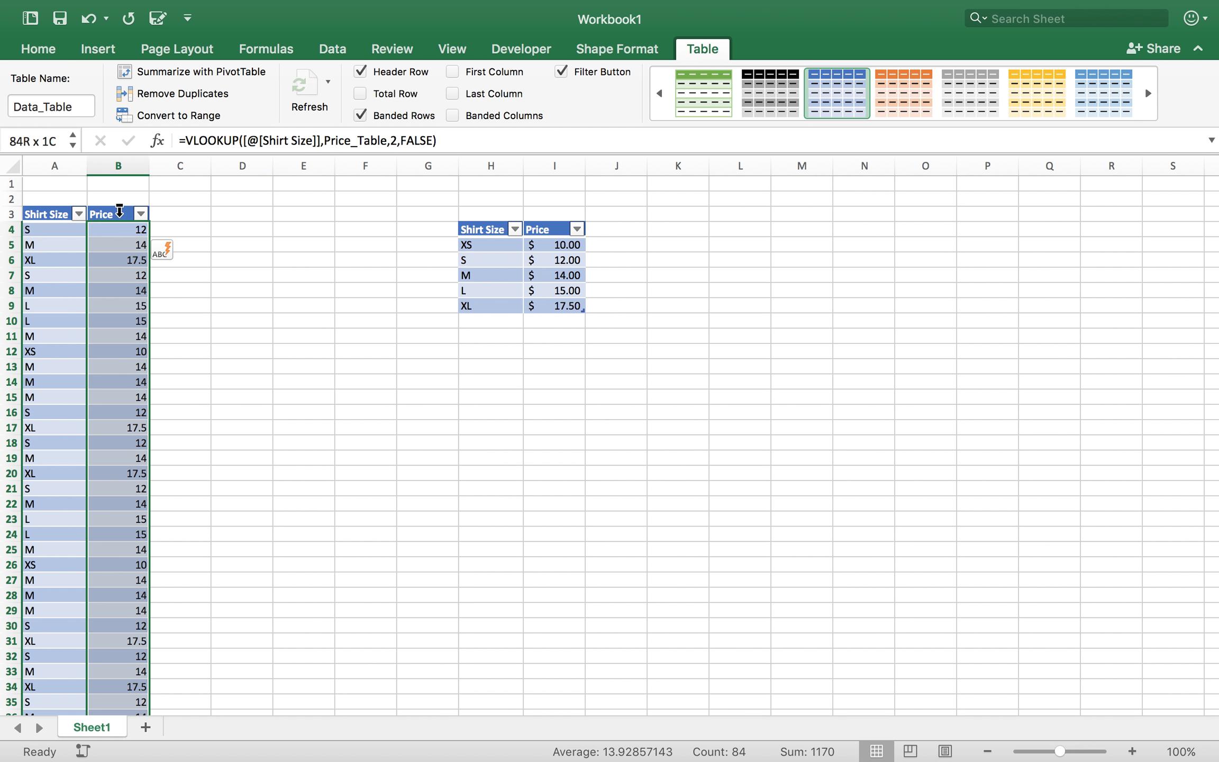
click(40, 46)
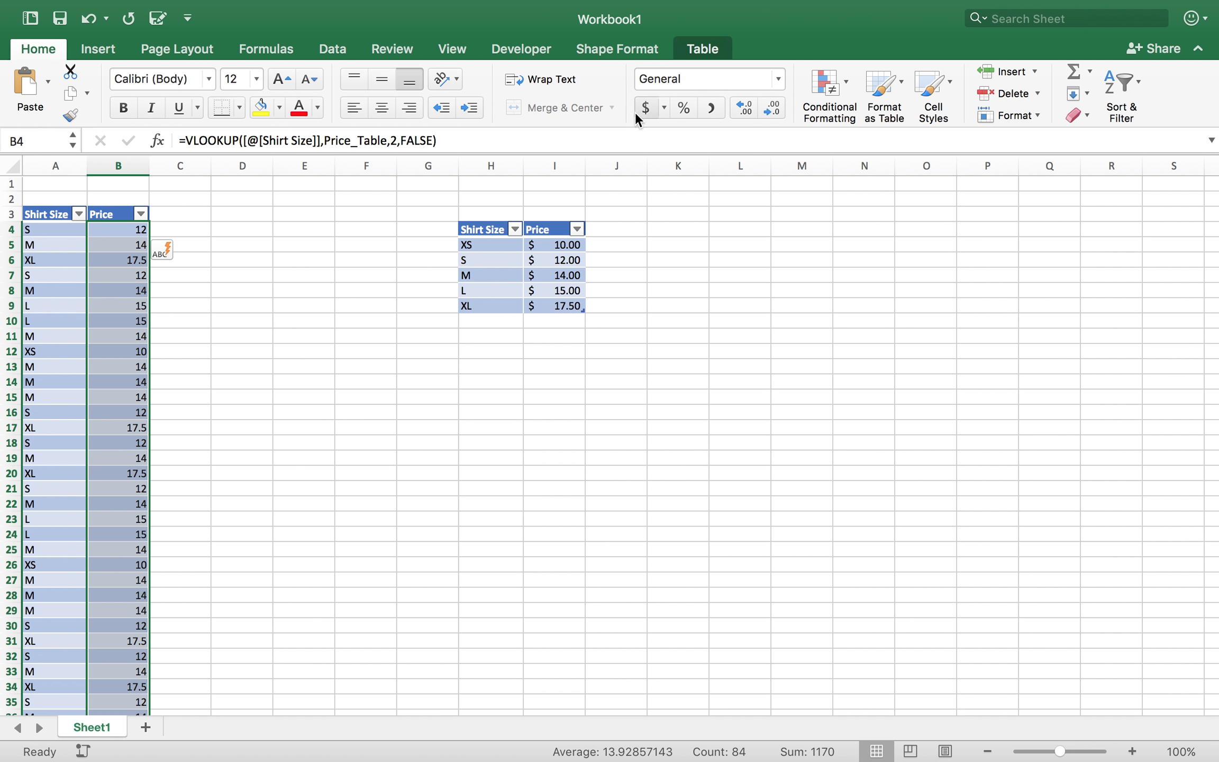
click(642, 109)
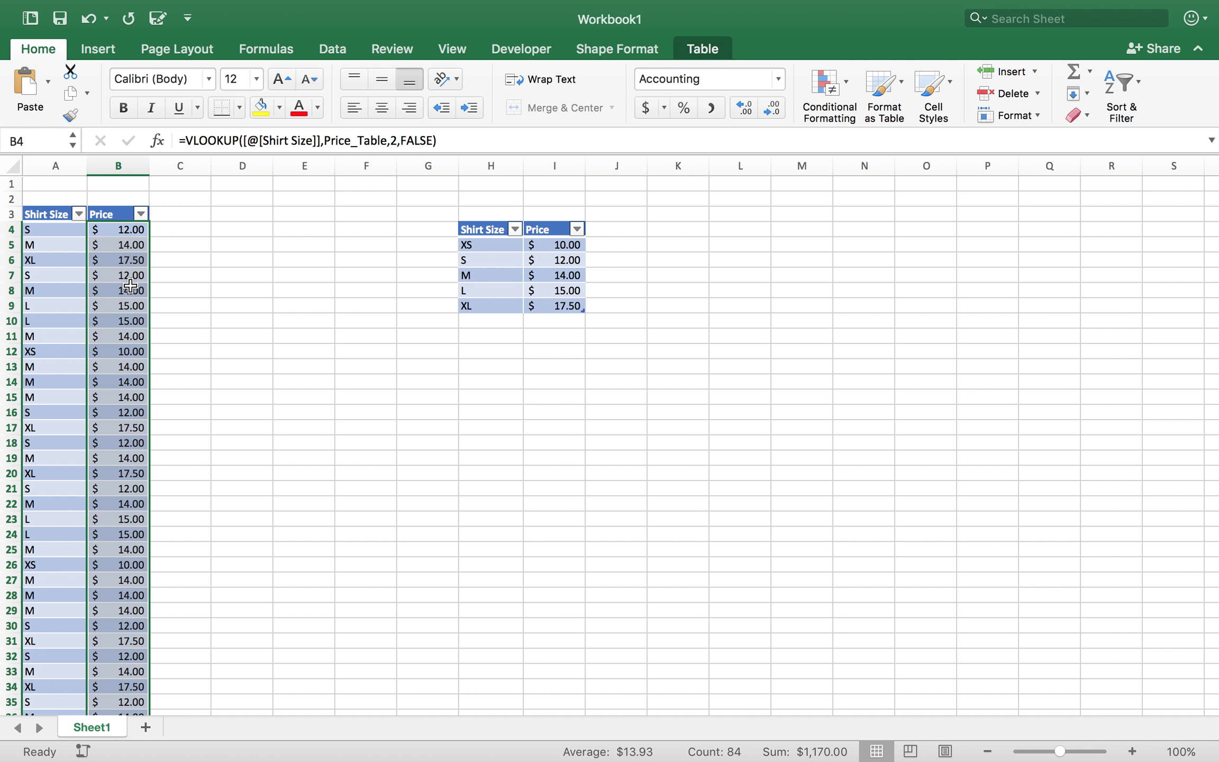
scroll(130, 286, down, 10)
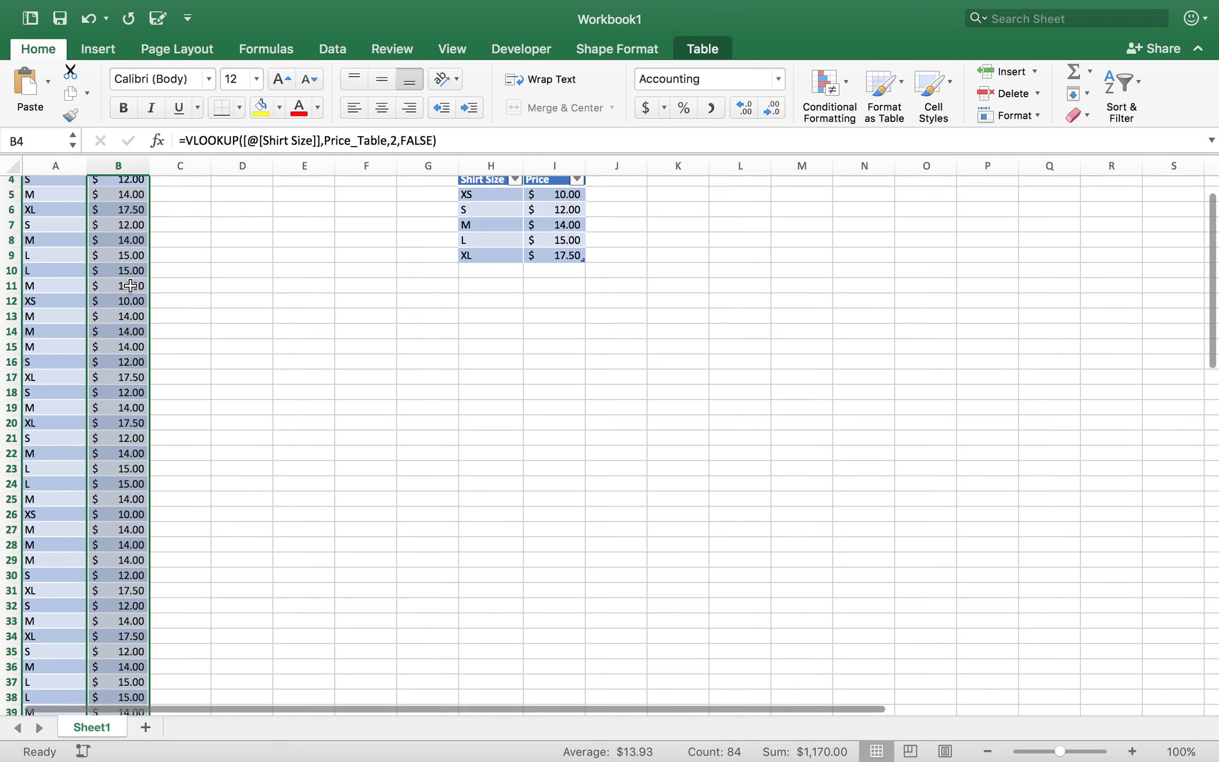
scroll(130, 285, down, 10)
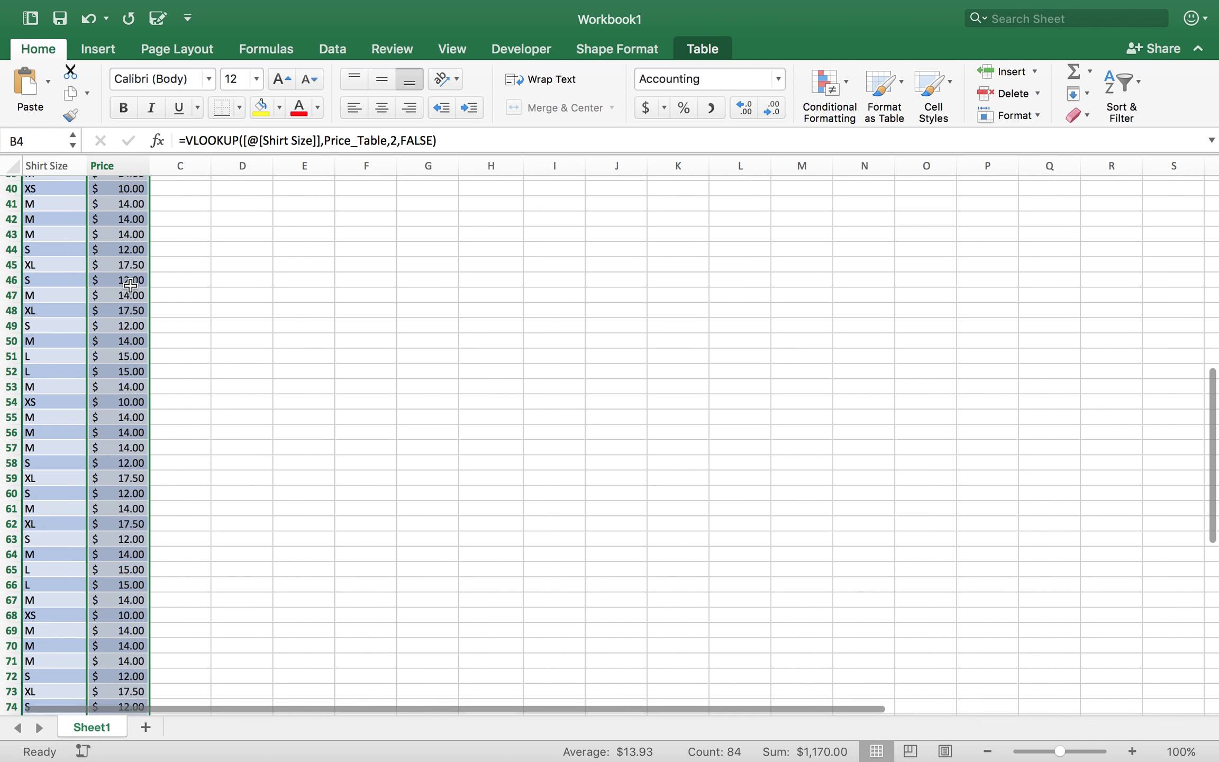
scroll(130, 286, up, 20)
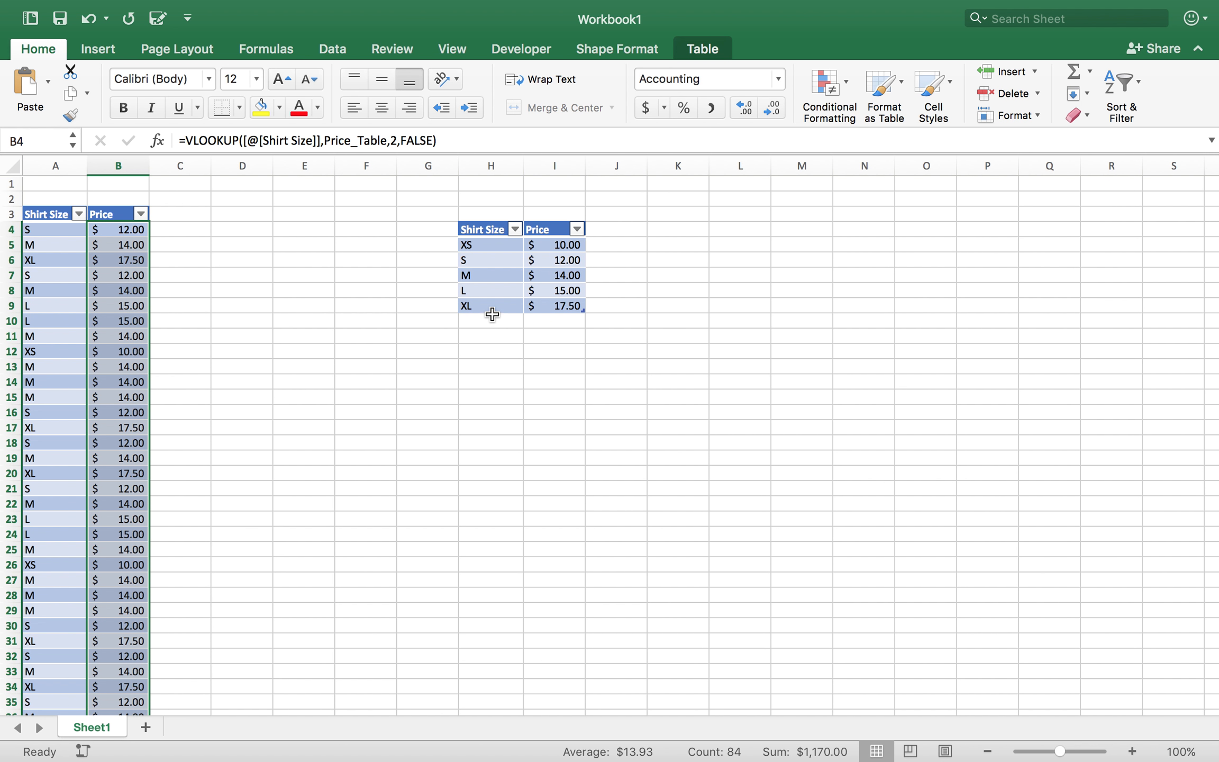
- Hide columns H and I, which hold the price lookup table, and undo the hiding
click(490, 165)
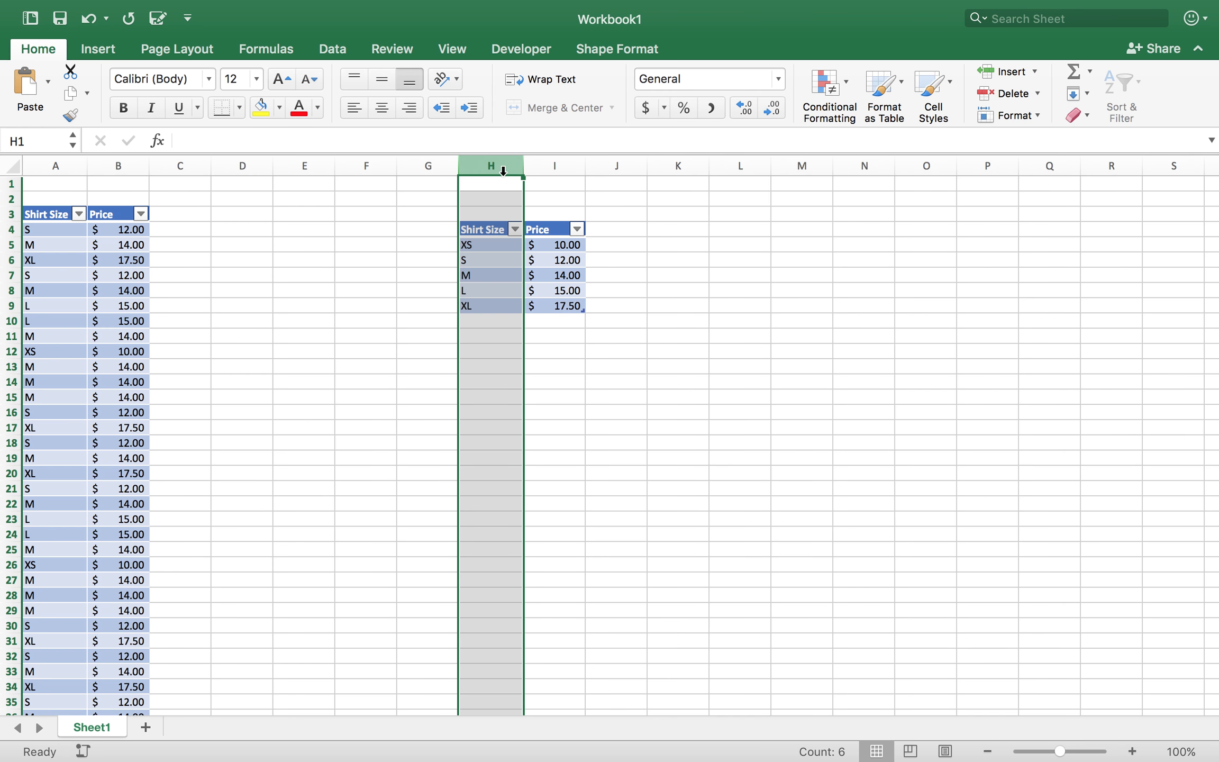
shift+click(559, 158)
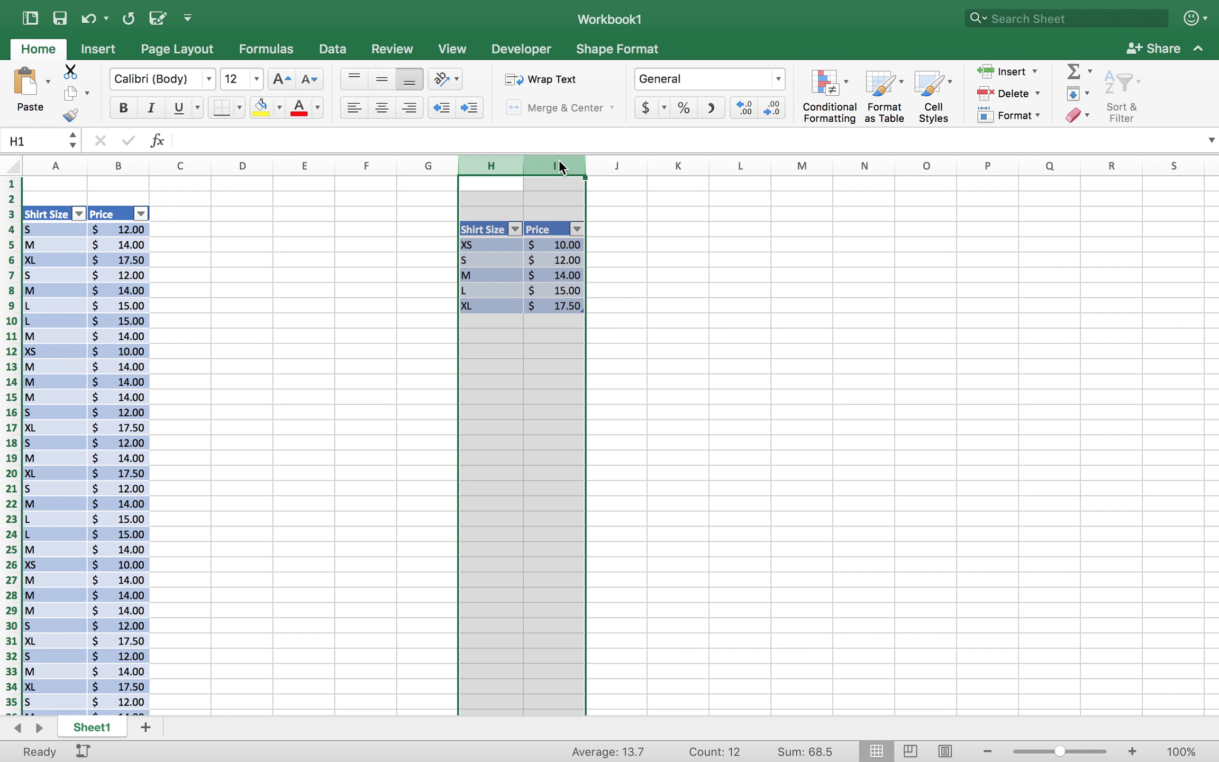
right_click(559, 166)
click(596, 354)
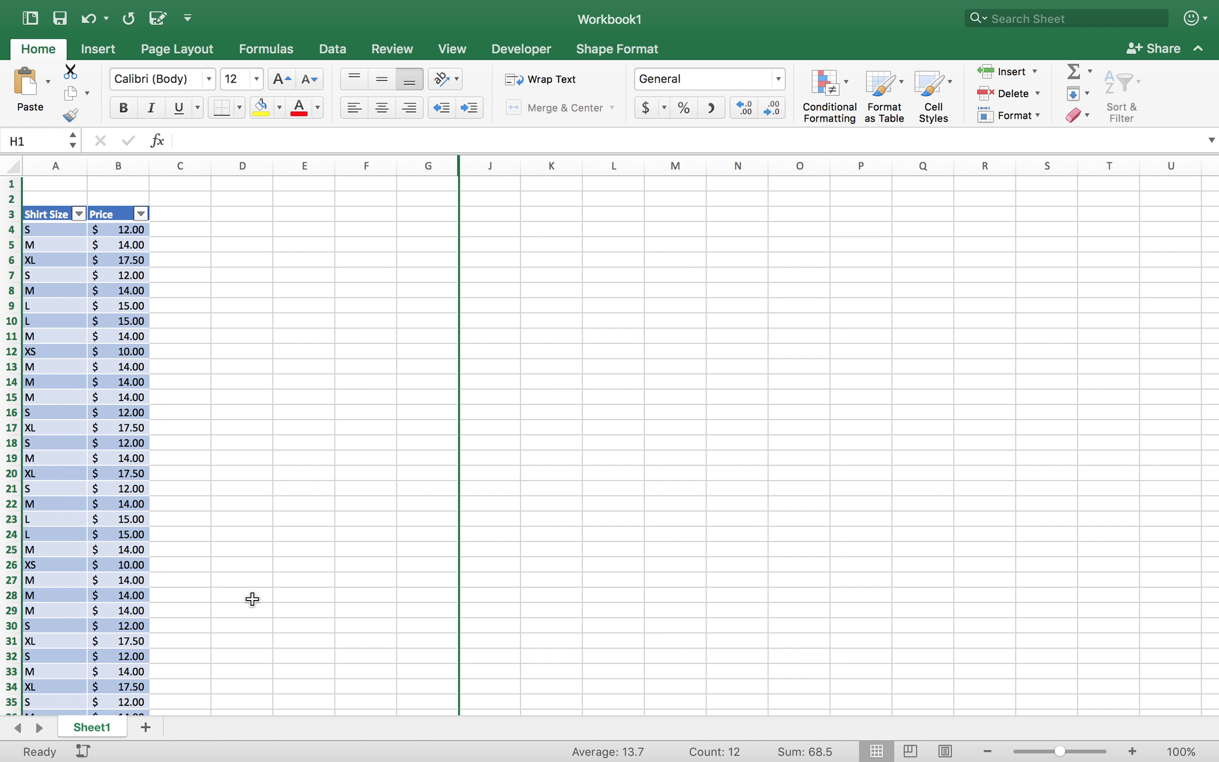
key(super+z)
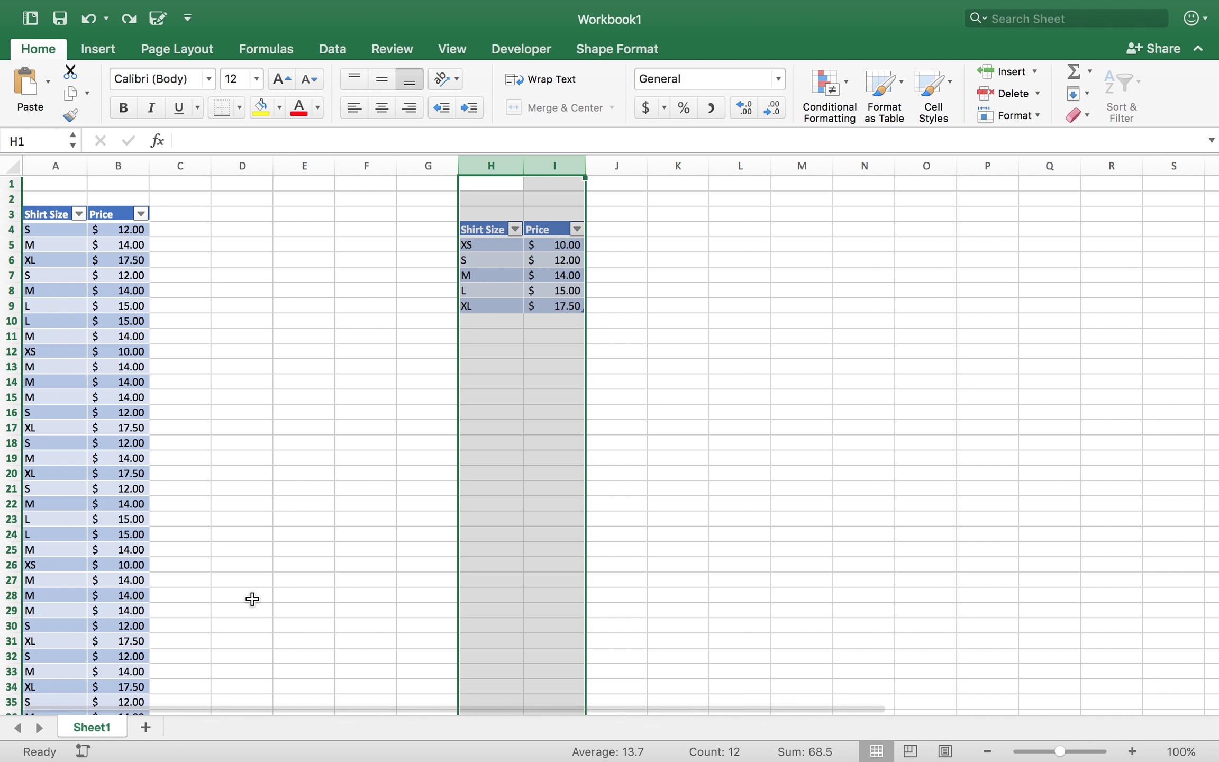